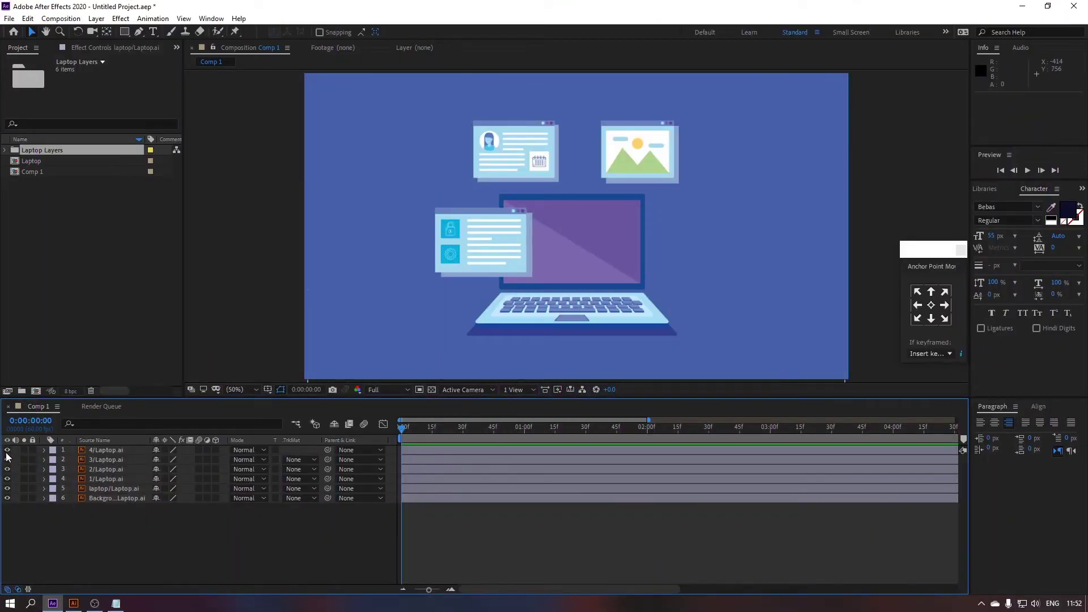
Step: Hide card layers 1–4 so only the laptop layer is visible
click(8, 460)
click(7, 460)
click(7, 470)
click(7, 469)
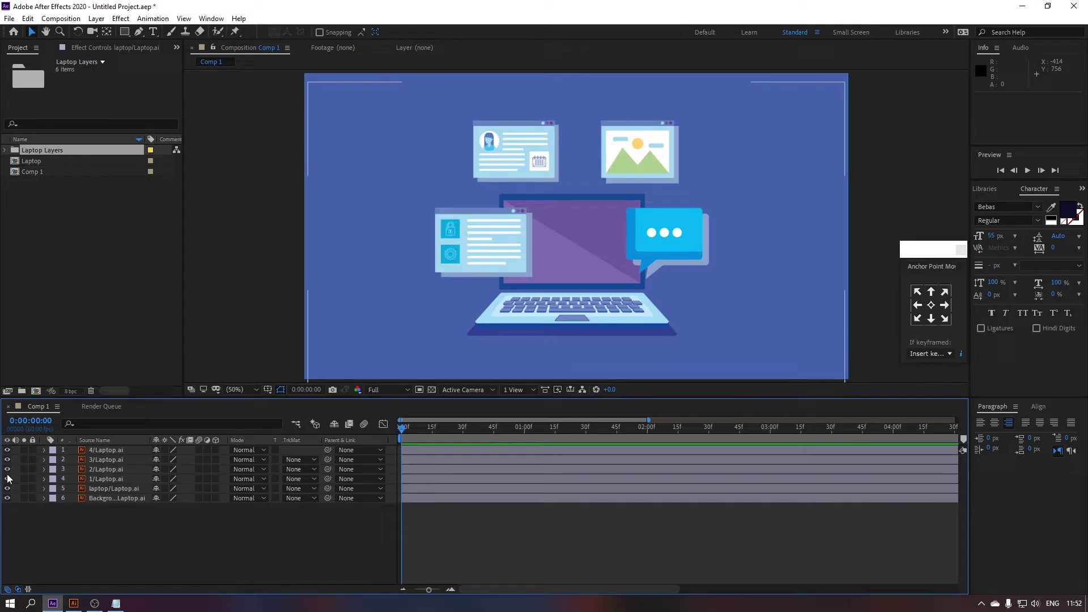
click(7, 479)
click(7, 478)
click(7, 488)
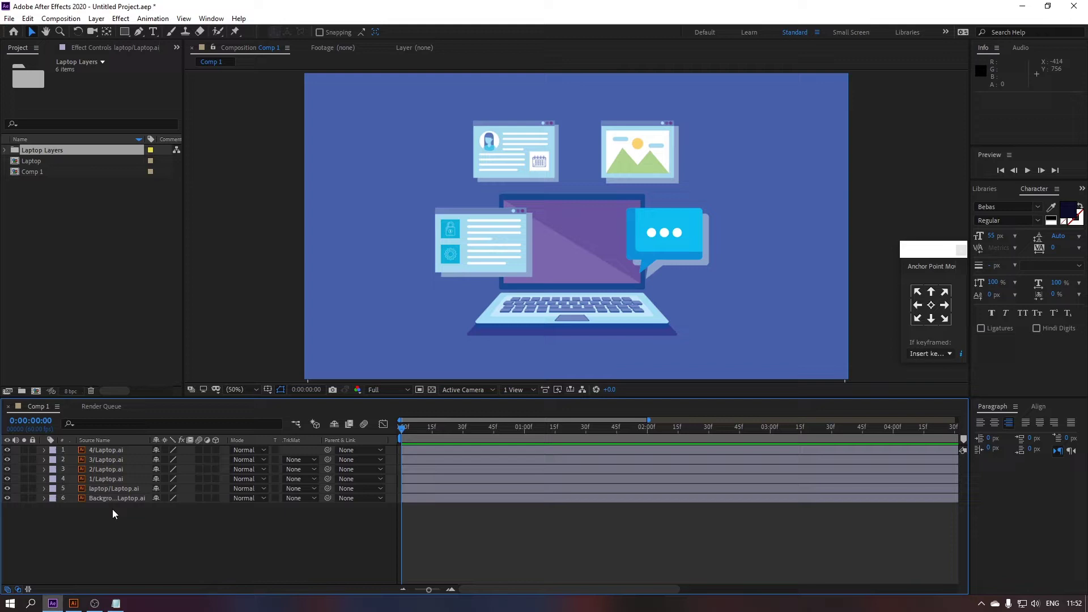
click(117, 489)
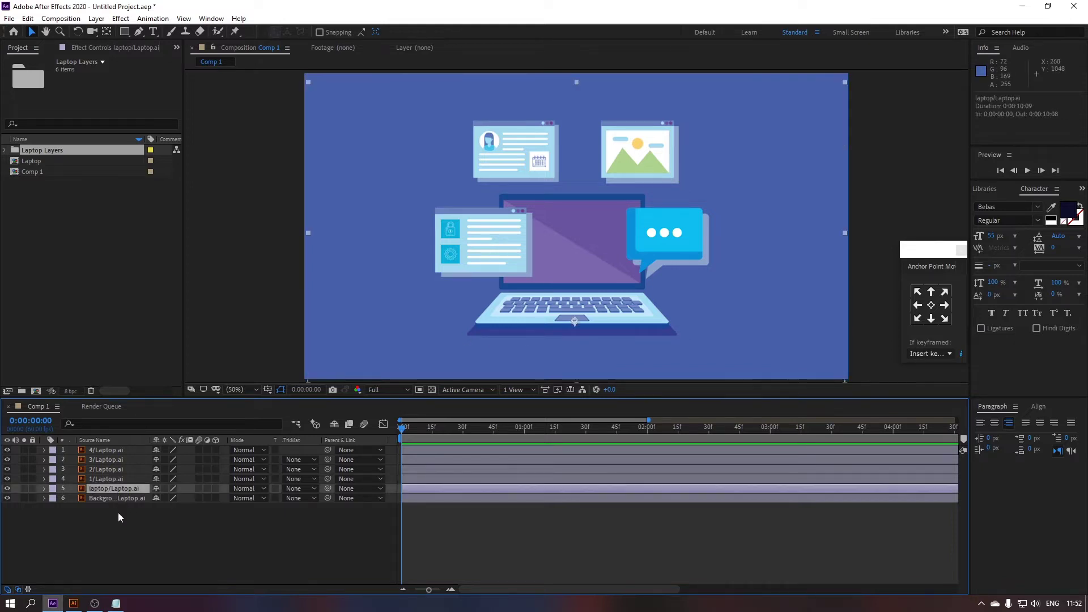
click(8, 479)
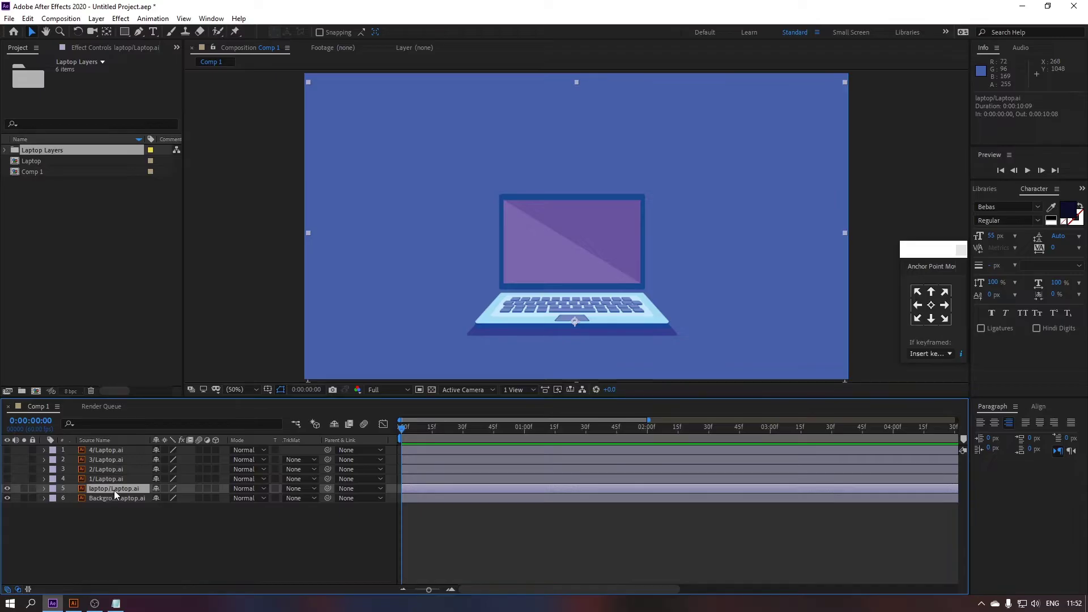
Step: Keyframe the laptop's Position from below the frame up into place
key(p)
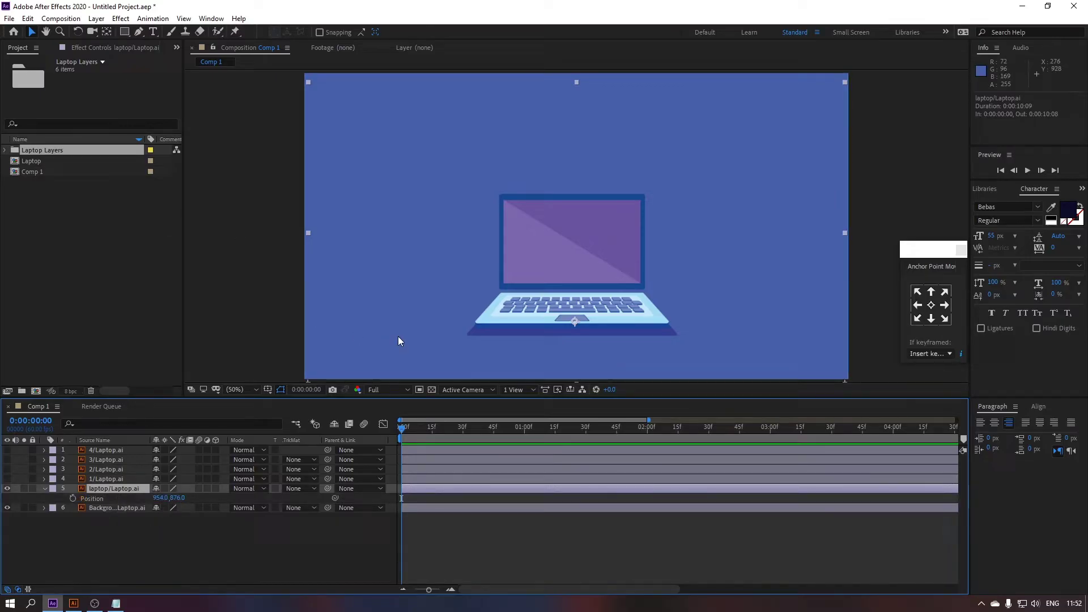
drag(174, 497, 547, 539)
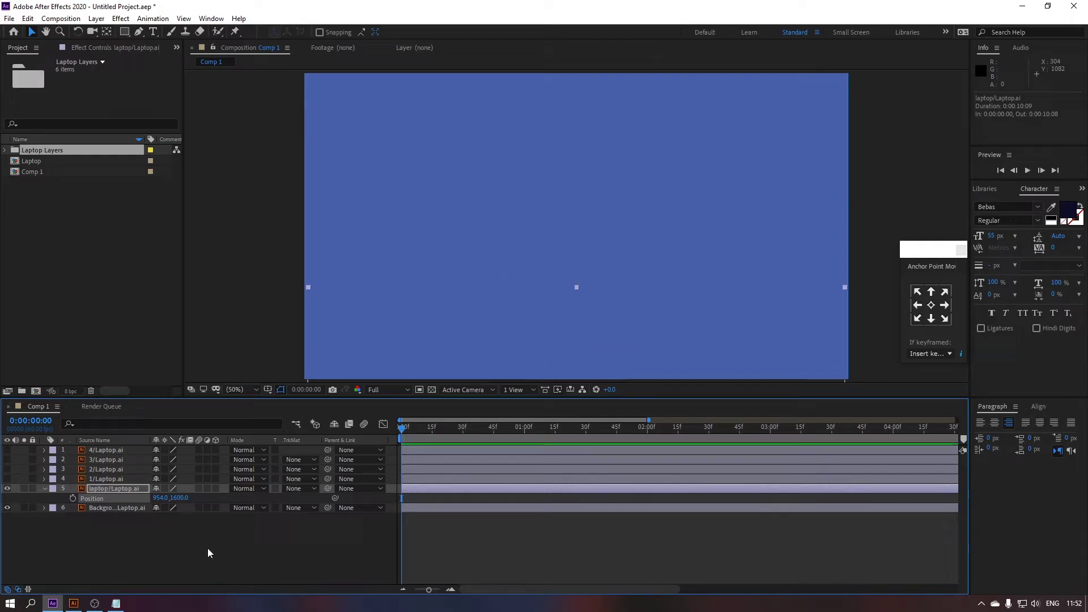
click(72, 499)
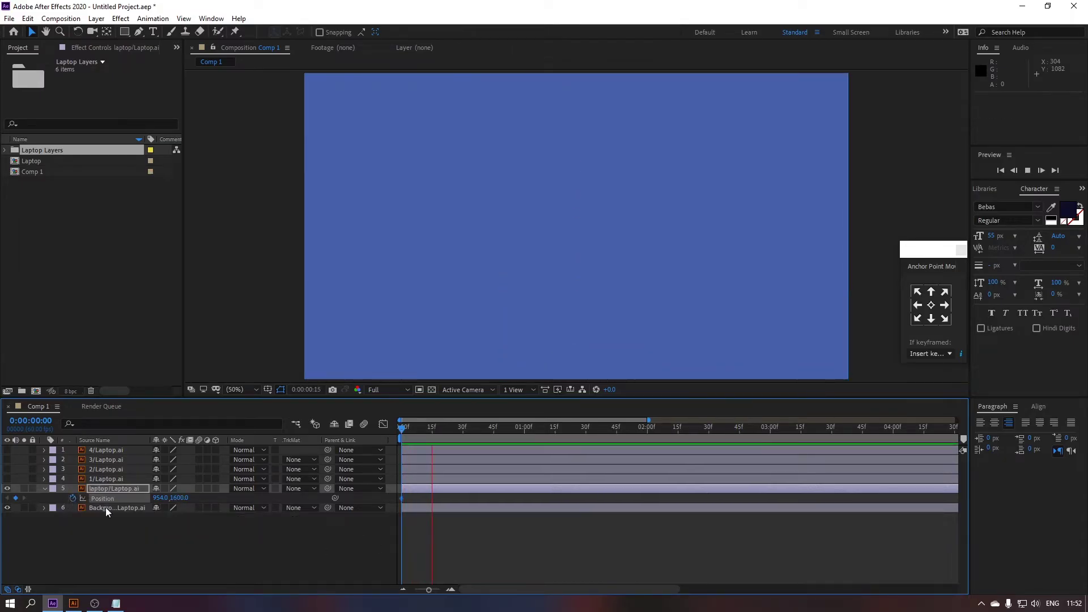
click(440, 427)
drag(176, 498, 58, 558)
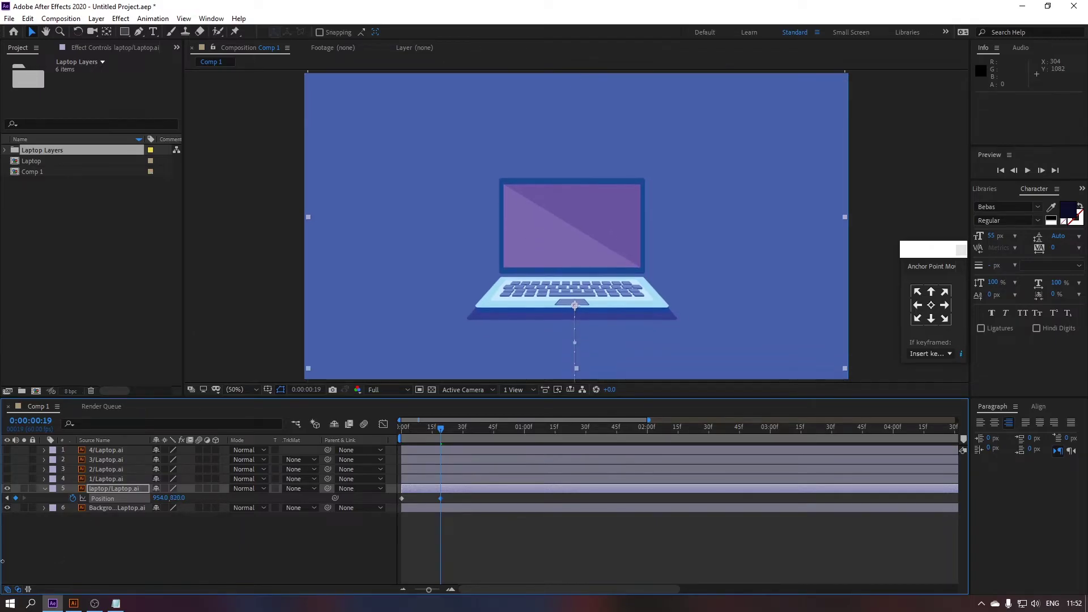
drag(58, 558, 17, 564)
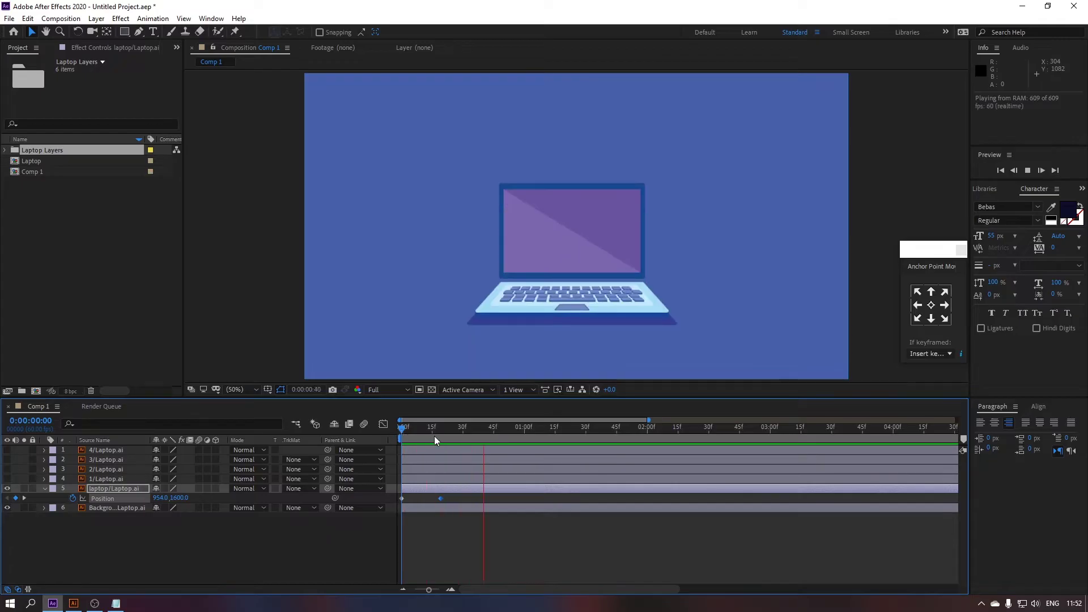
Step: Copy all the bounce expression code from the Notepad file, then minimize Notepad
click(115, 604)
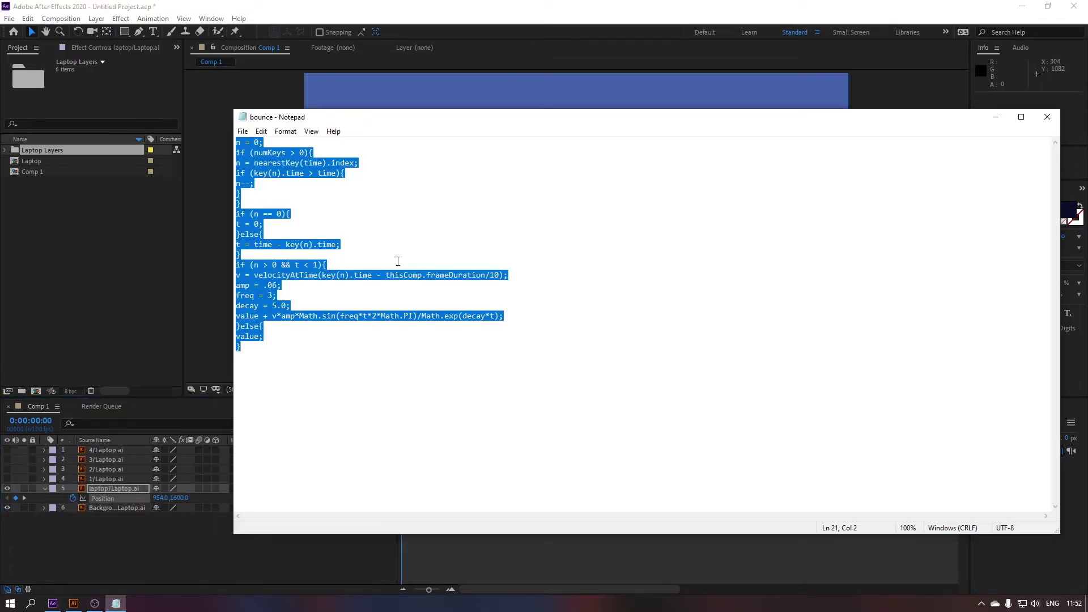
drag(405, 124, 525, 129)
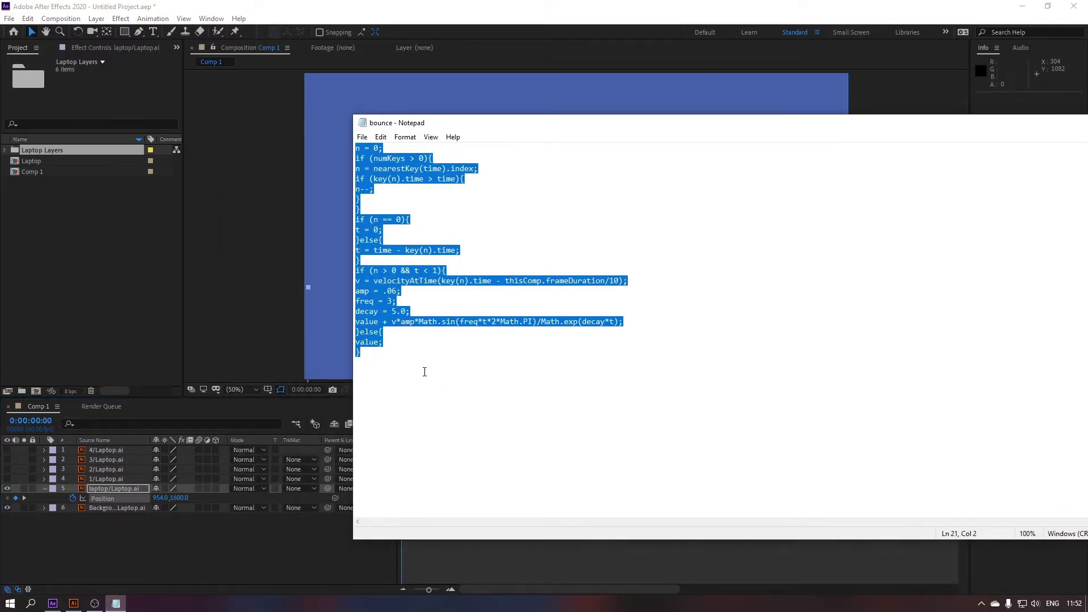
drag(424, 371, 366, 137)
right_click(413, 194)
click(438, 231)
drag(1015, 131, 860, 188)
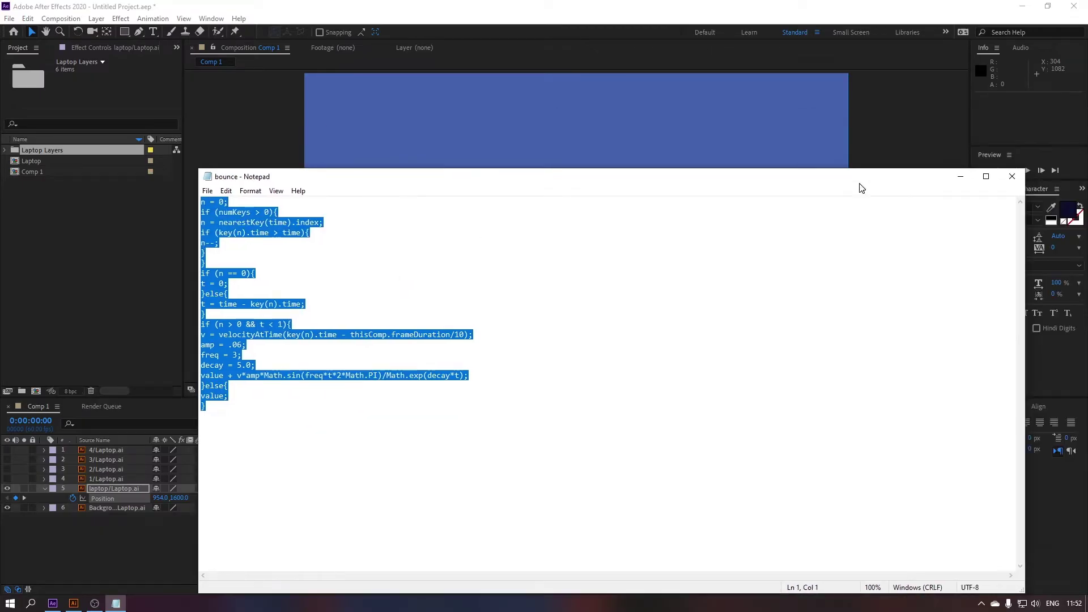
click(960, 176)
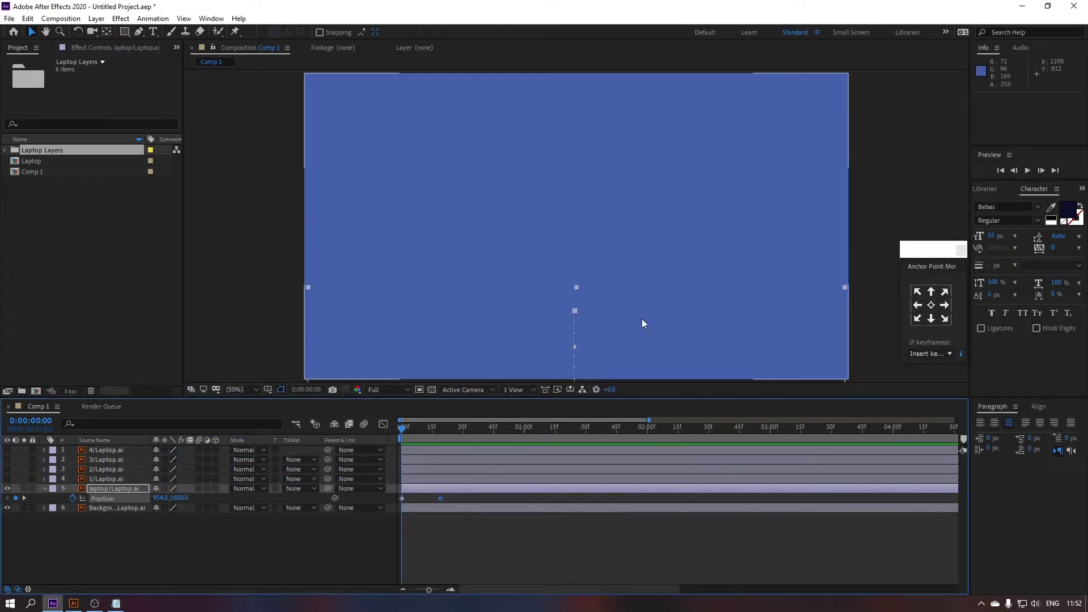
Step: Paste the bounce expression onto the laptop's Position and preview the rise
alt+click(73, 499)
key(ctrl+v)
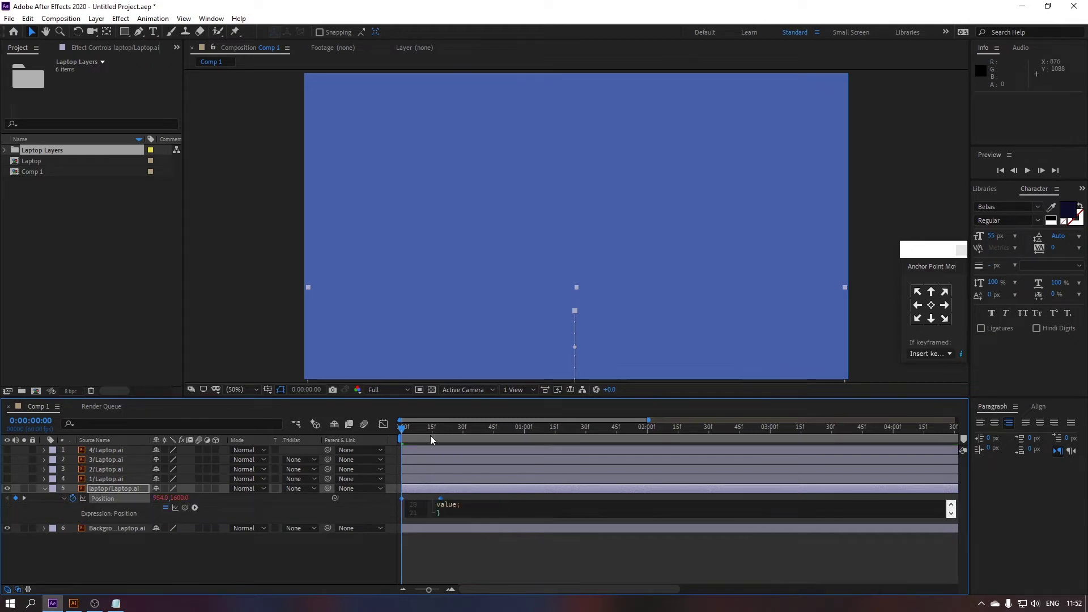
click(430, 442)
key(space)
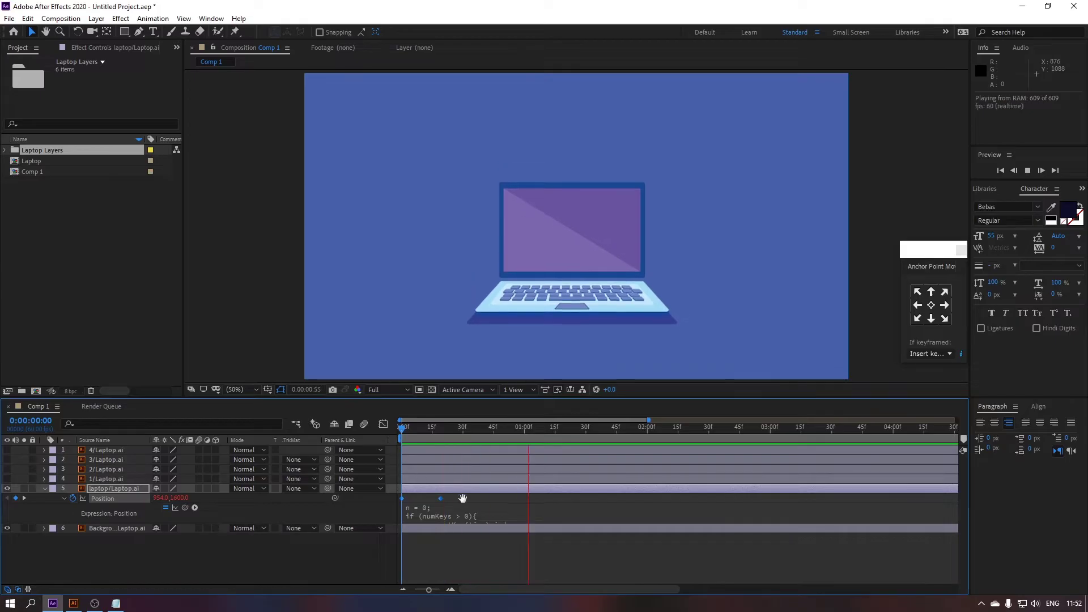
key(space)
Step: Edit the expression's freq value and replay the laptop bounce
click(428, 521)
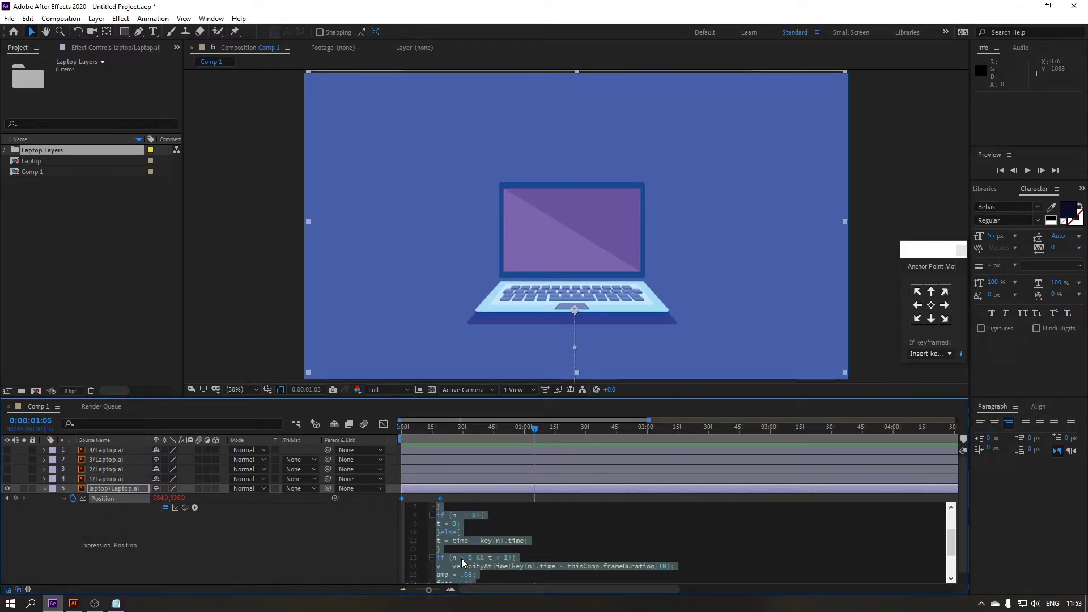
drag(437, 507, 467, 578)
click(468, 559)
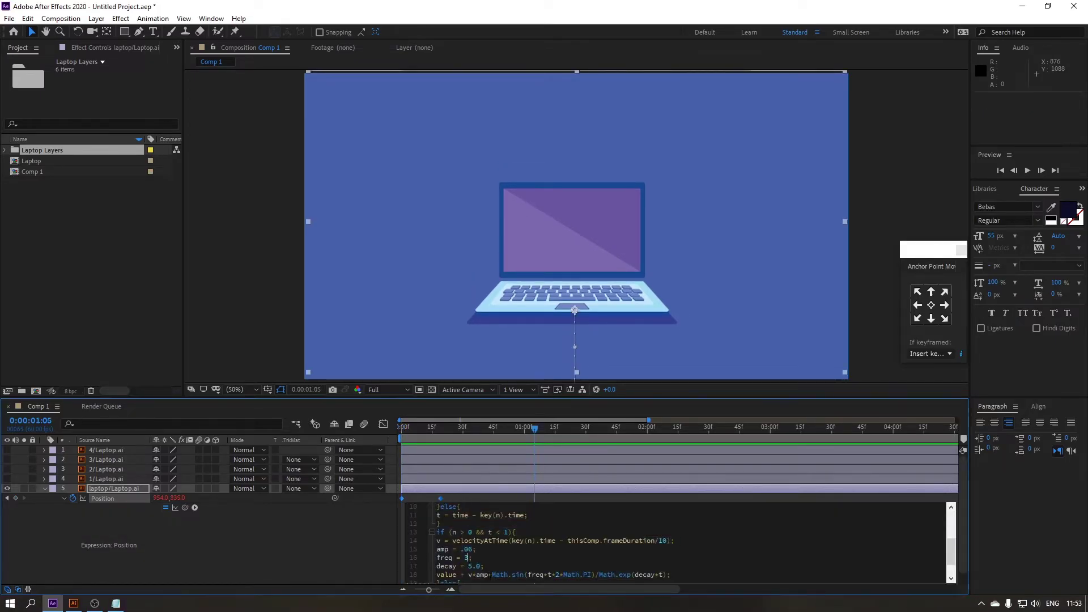
text(2)
click(416, 441)
key(space)
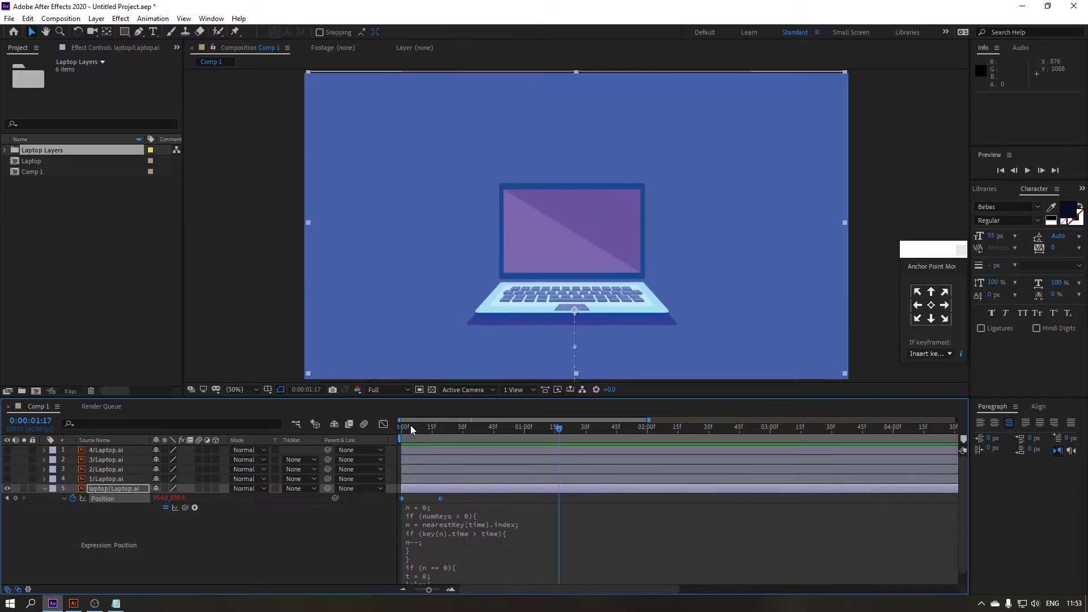
click(106, 491)
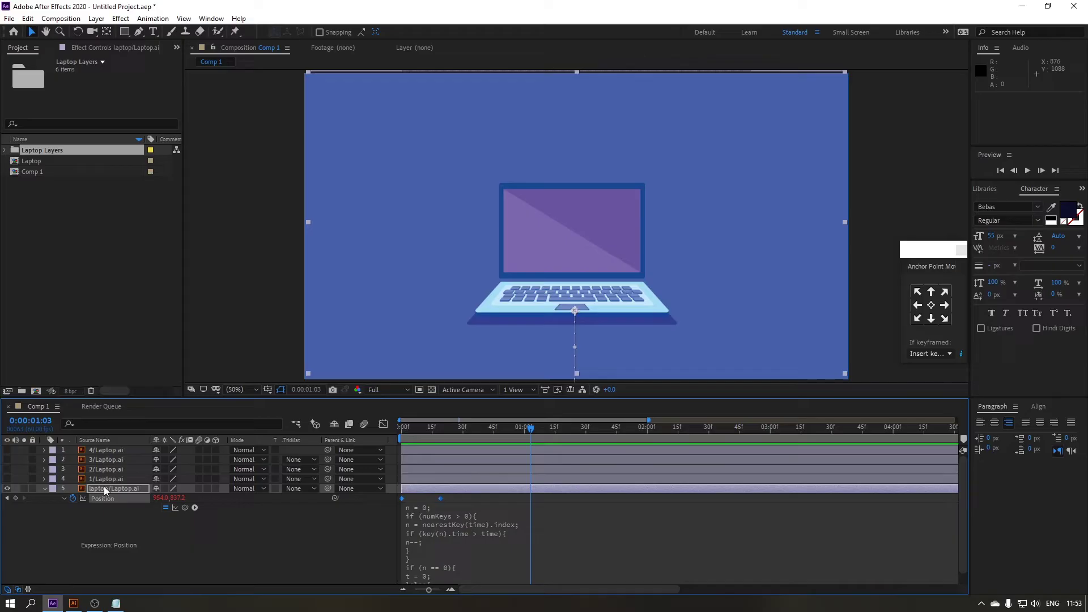
Step: Collapse and re-show the laptop's Position, then replay the animation from the start
click(44, 490)
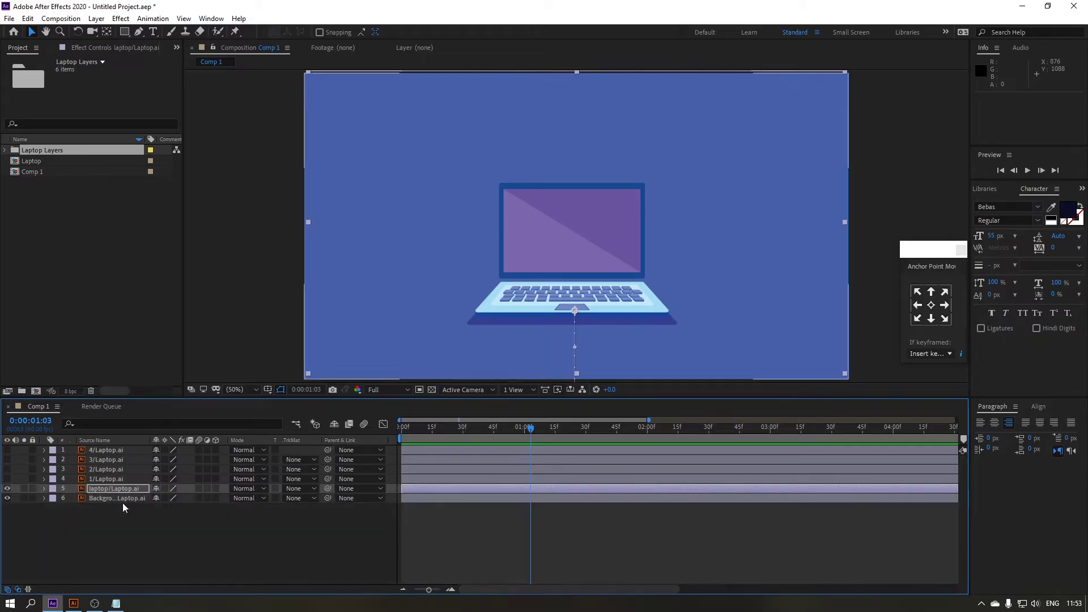
click(106, 491)
key(p)
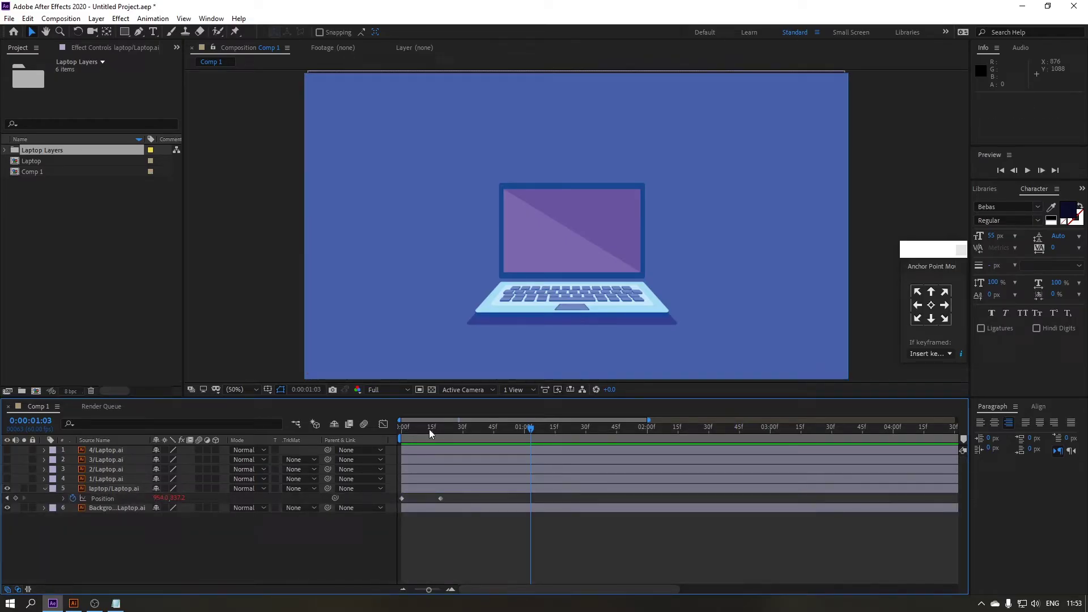
key(Home)
key(space)
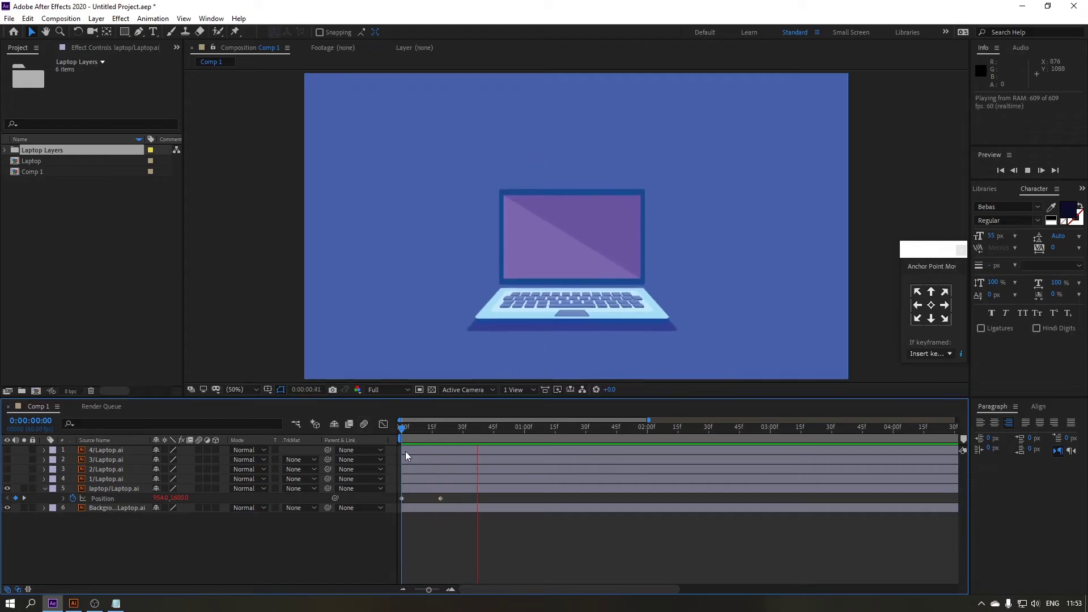
click(104, 480)
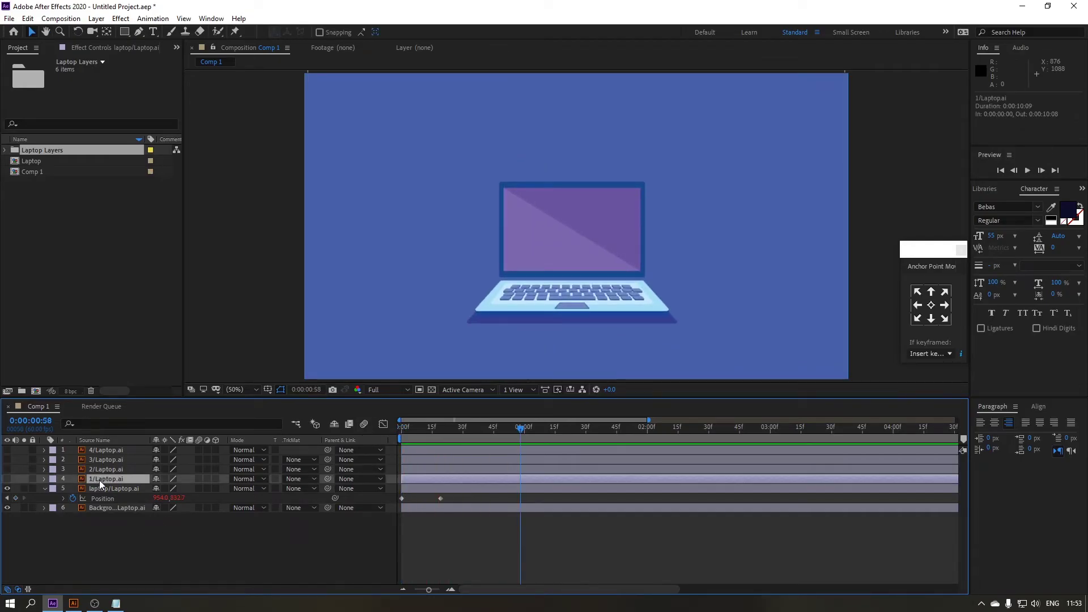
Step: Show the 1/Laptop.ai ID card and move its anchor point with Pan Behind
click(7, 480)
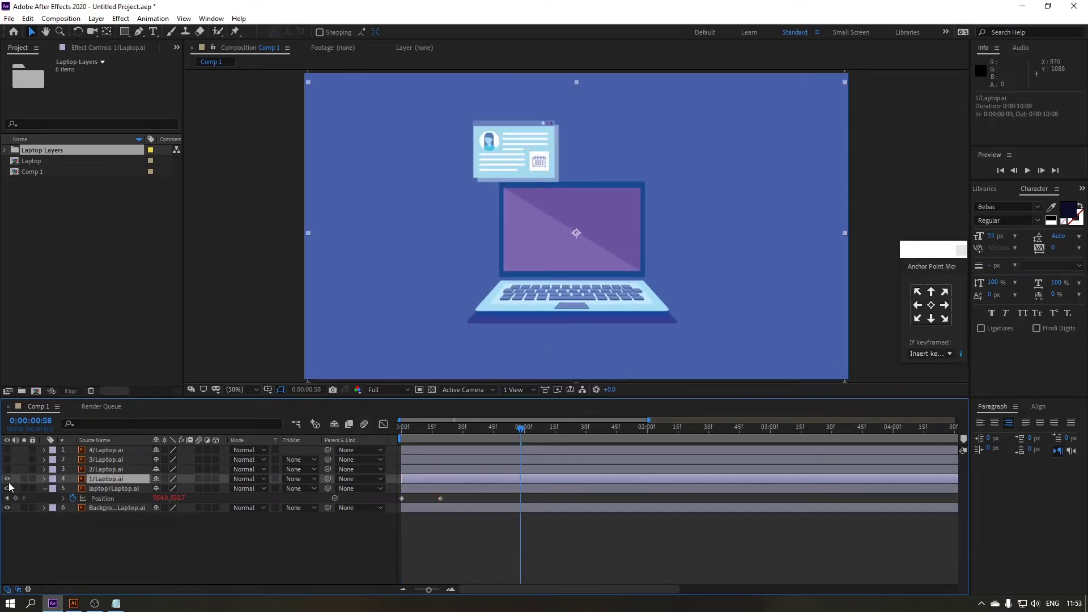
click(108, 35)
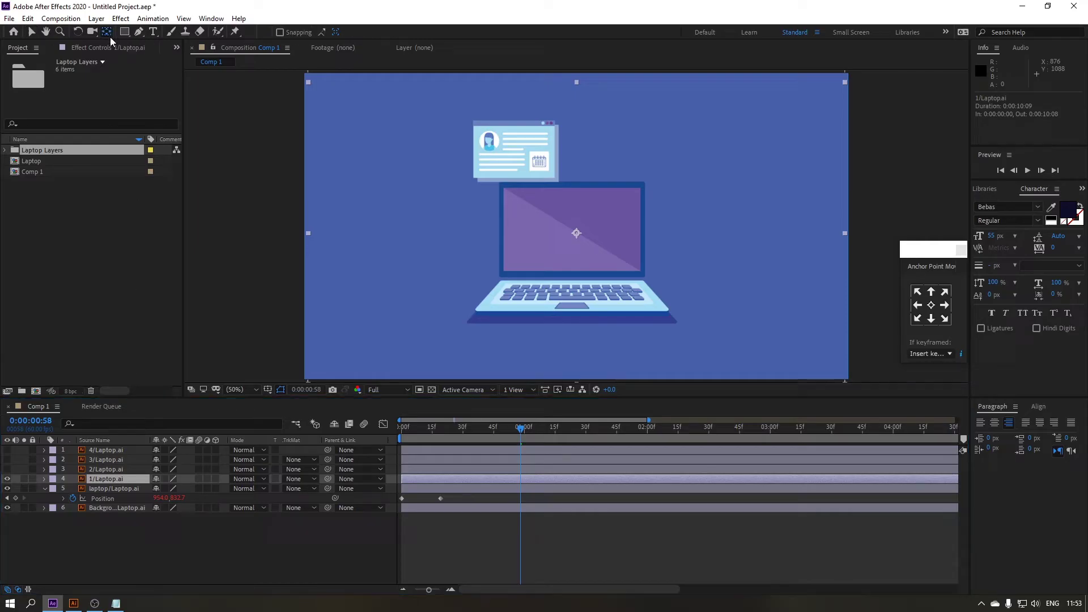
drag(577, 233, 559, 198)
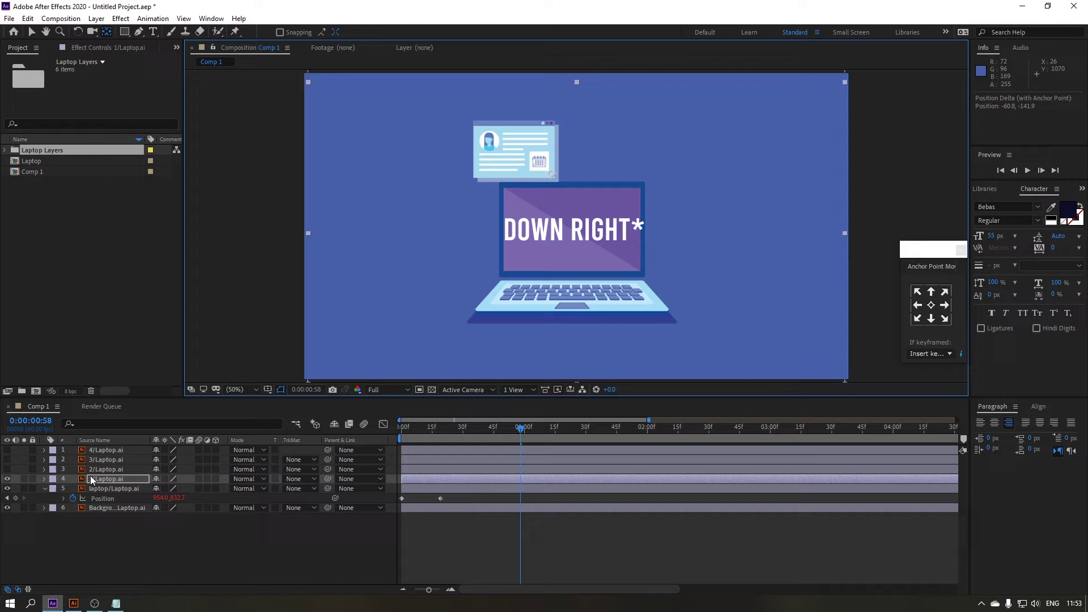
Step: Keyframe the card's Scale from 0% at 1:00 to full size near 1:18
click(121, 480)
key(s)
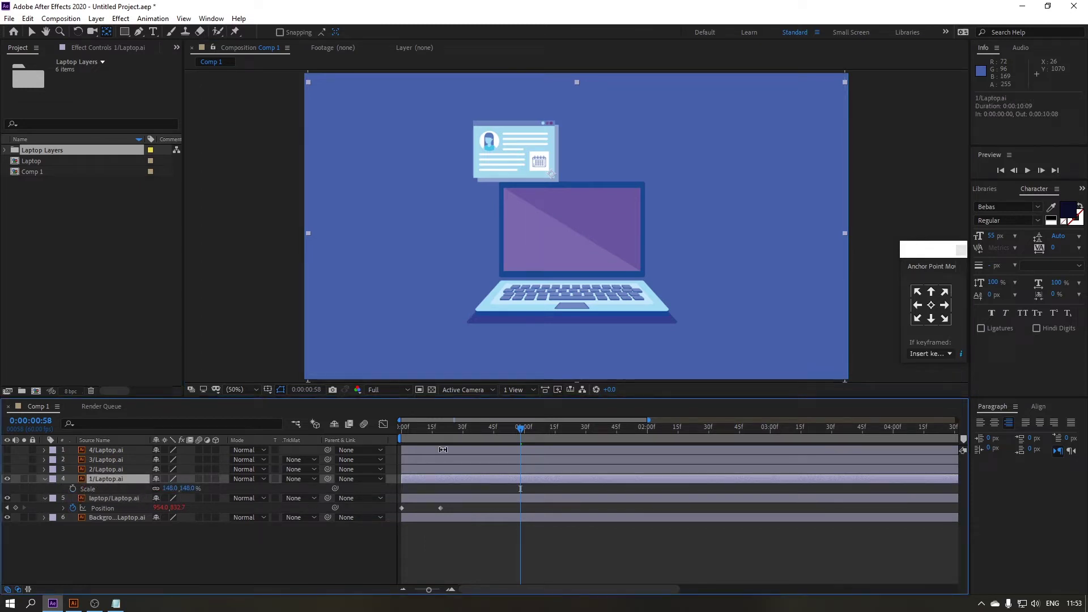
drag(520, 427, 391, 425)
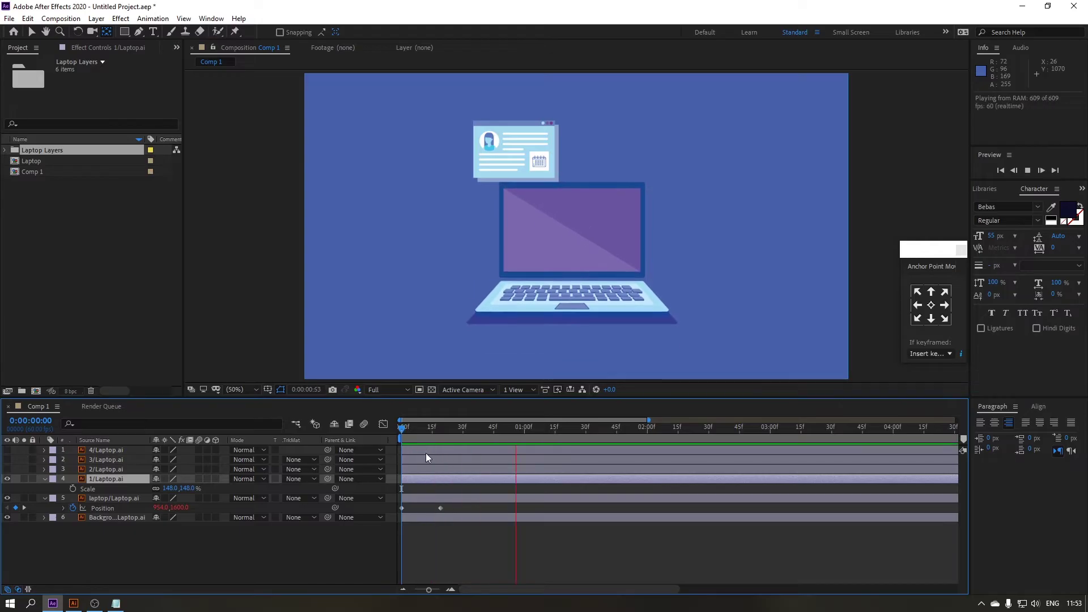
click(72, 489)
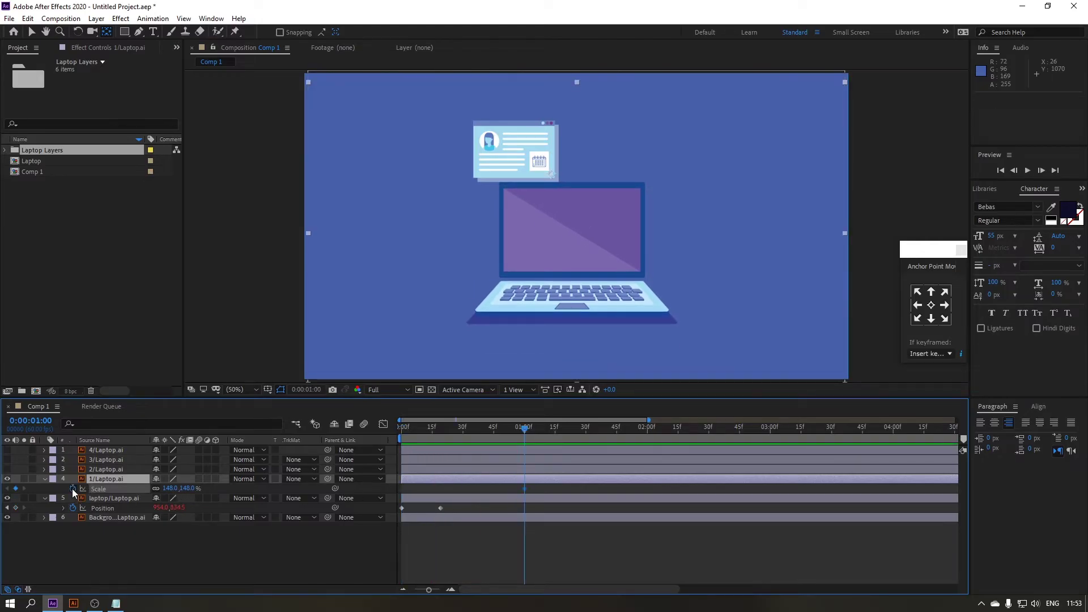
drag(524, 489, 564, 490)
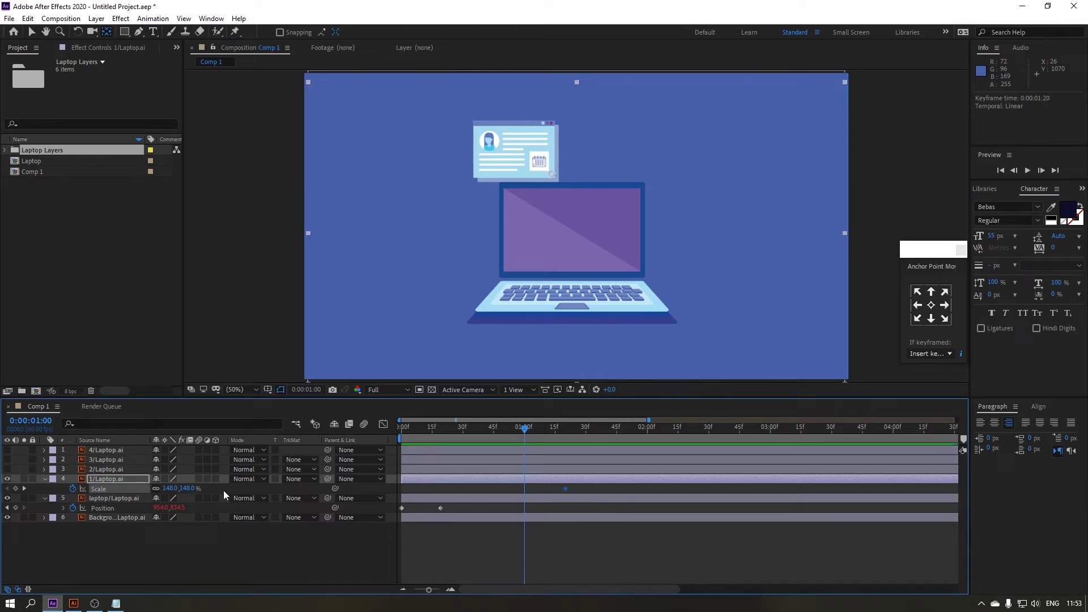
key(Return)
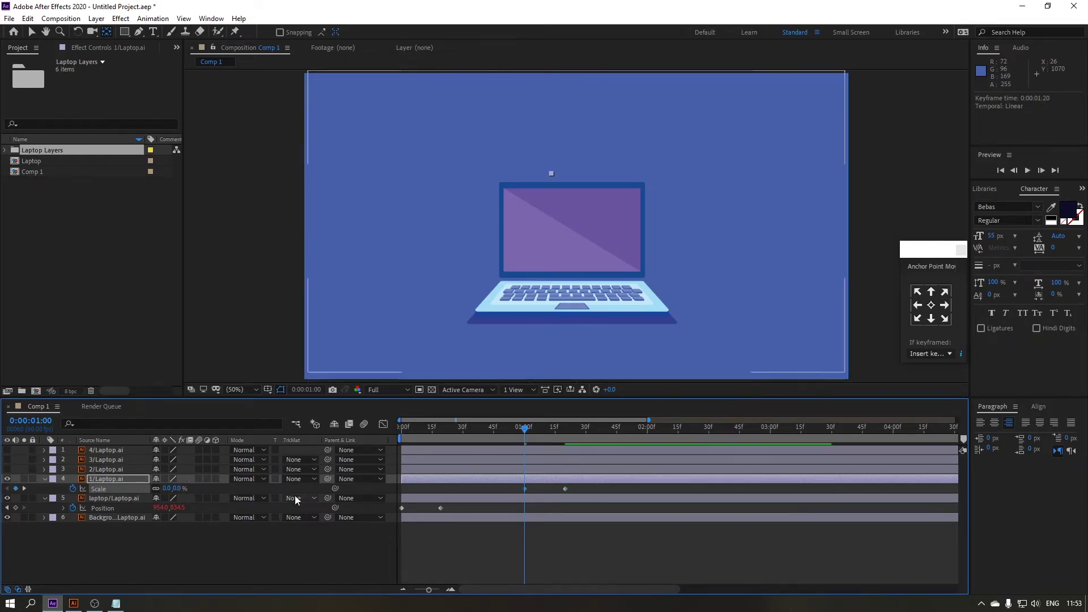
key(space)
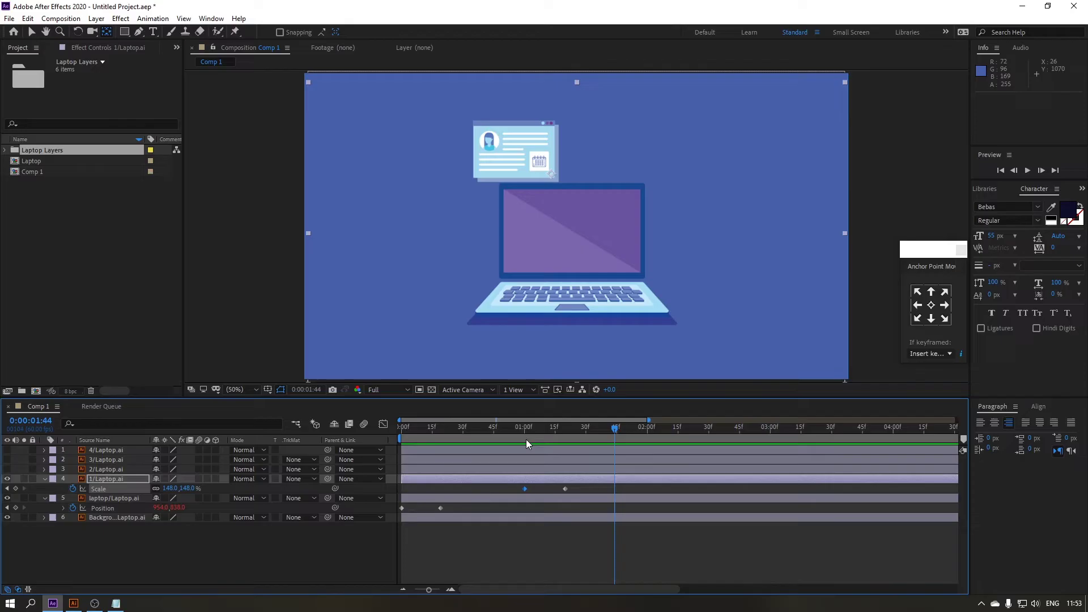
key(space)
drag(565, 489, 562, 488)
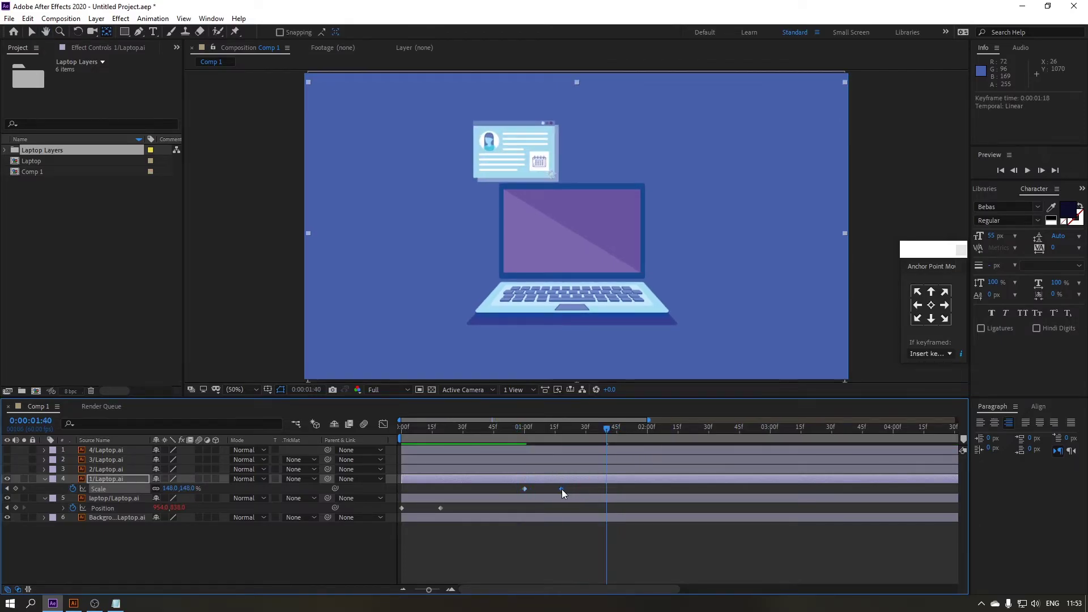
Step: Paste the bounce expression onto the card's Scale and preview from one second
alt+click(72, 490)
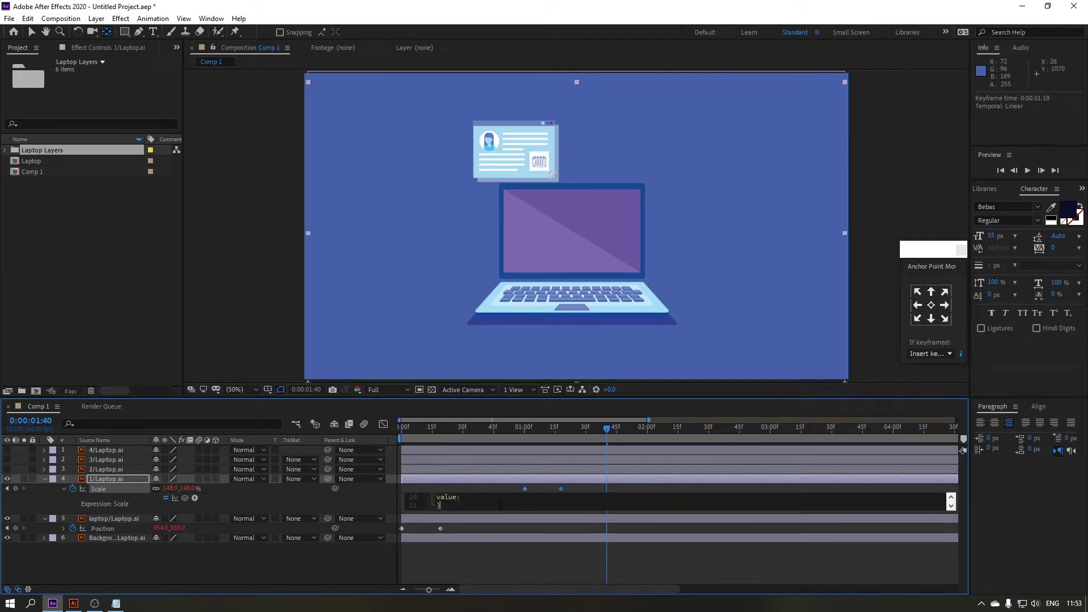
click(527, 437)
key(space)
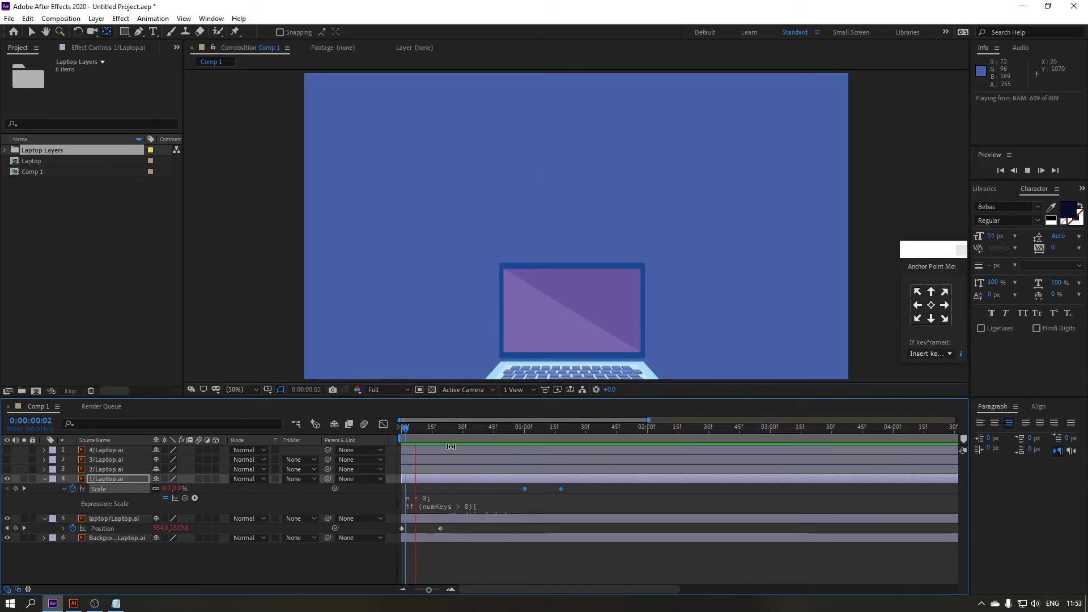
key(space)
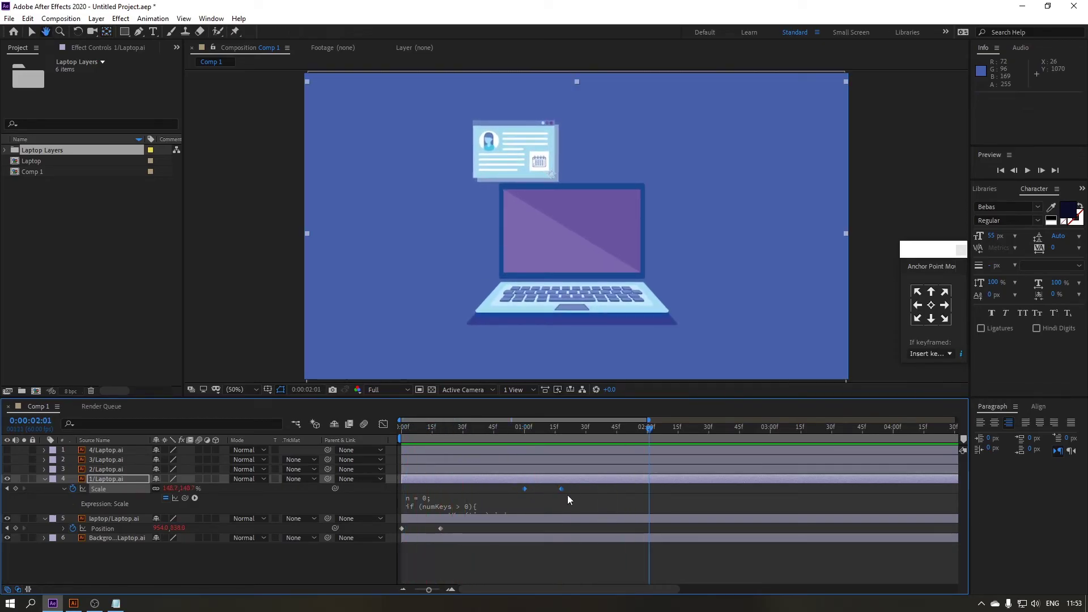
Step: Drag the second Scale keyframe earlier and preview the quicker pop-in
click(575, 493)
scroll(532, 485, up, 3)
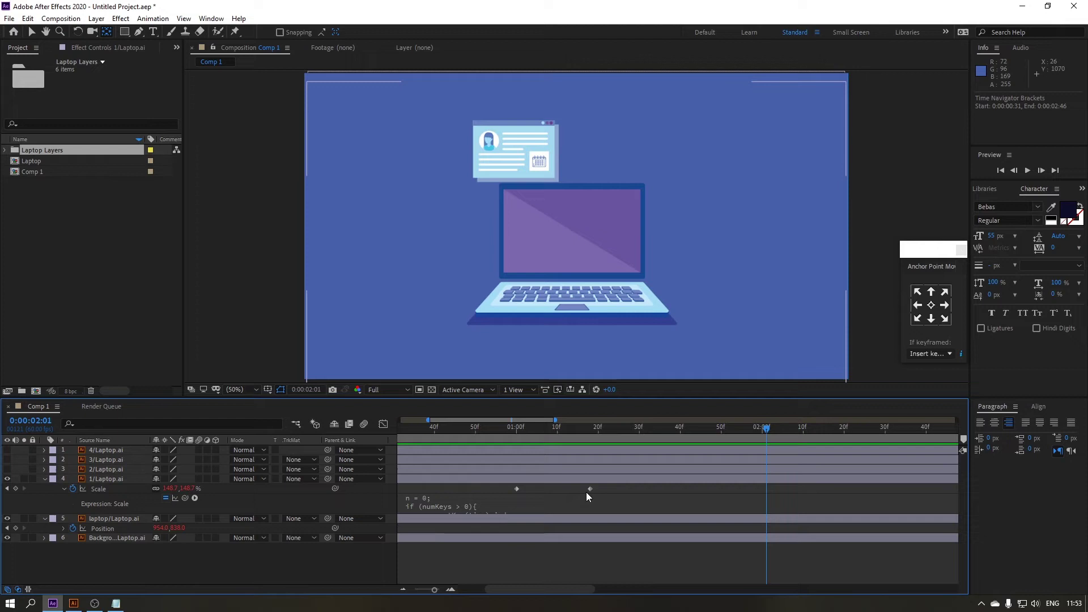
drag(590, 489, 560, 488)
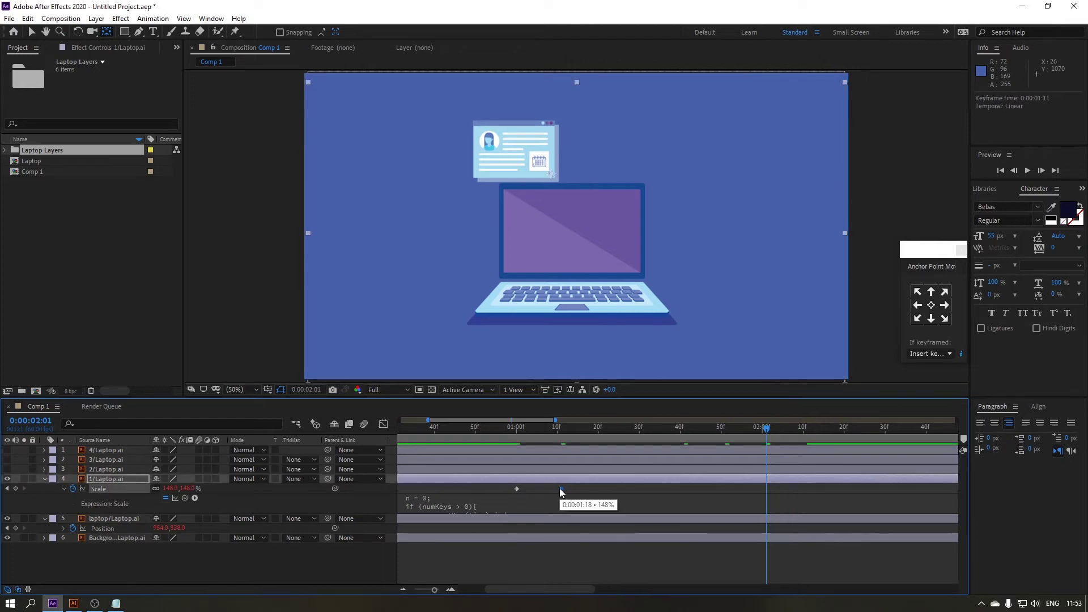
click(517, 425)
key(space)
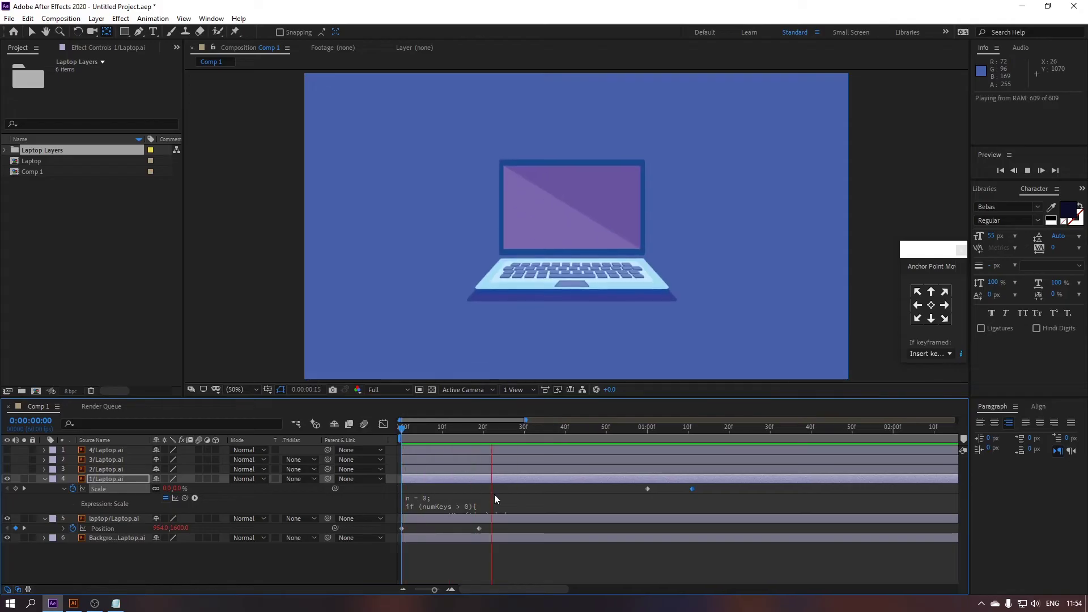
scroll(505, 502, down, 3)
key(space)
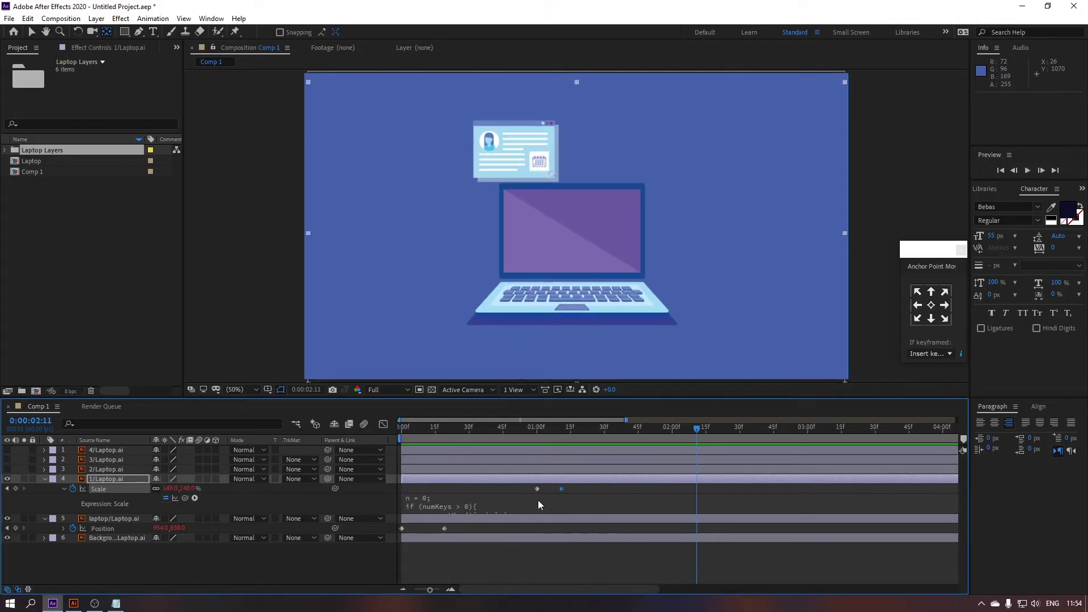
click(474, 504)
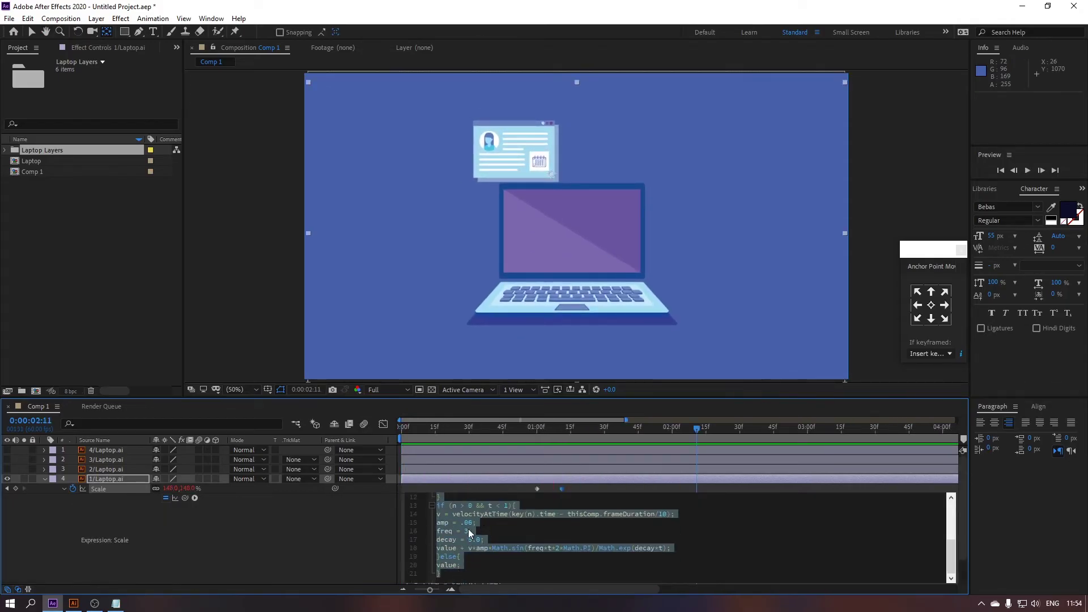
text(3)
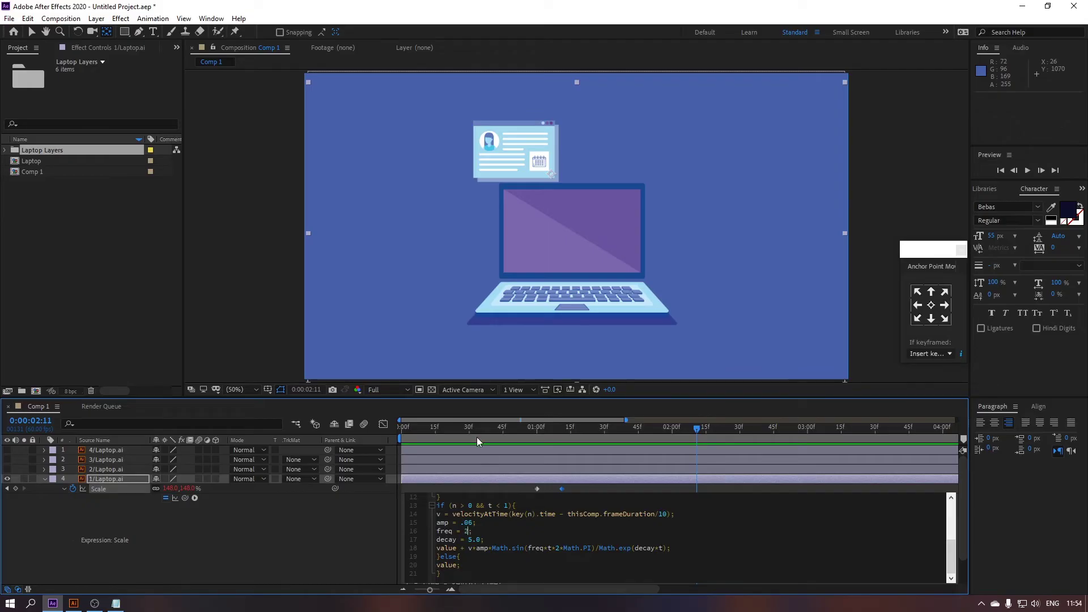
Step: Apply the revised bounce frequency of 2 and preview the pop-in
click(477, 441)
key(space)
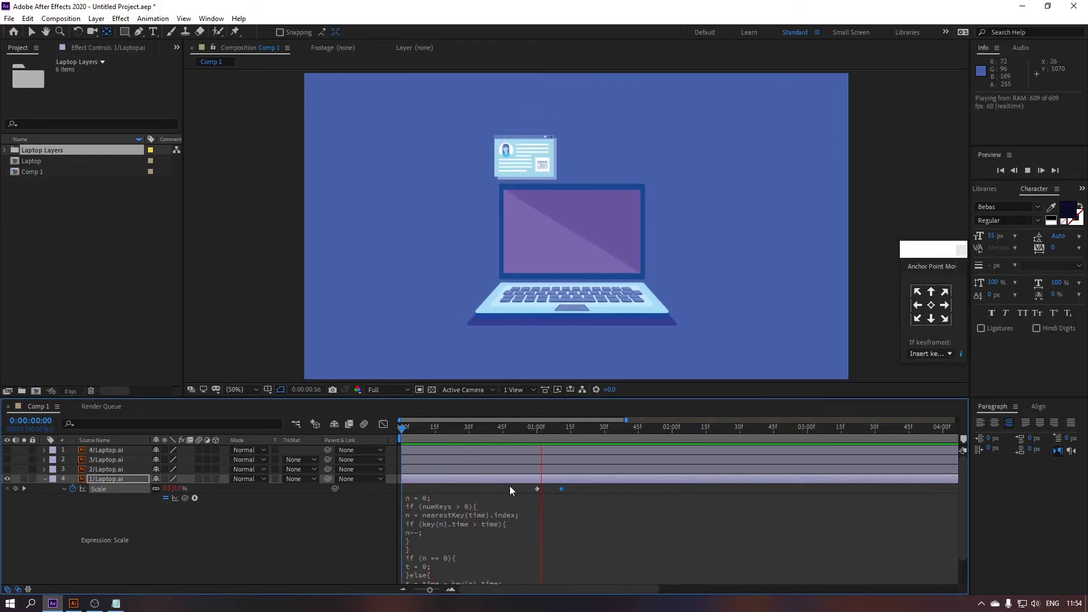
key(space)
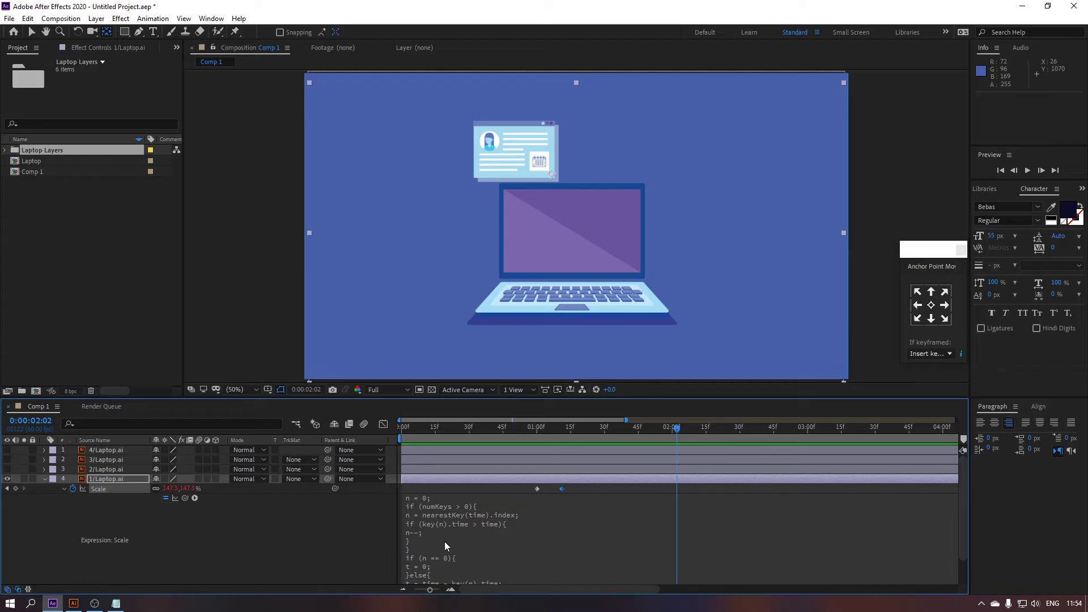
scroll(445, 545, down, 1)
Step: Set the bounce amplitude to .06, preview, and show all layers again
click(448, 522)
key(ctrl+a)
scroll(467, 557, down, 2)
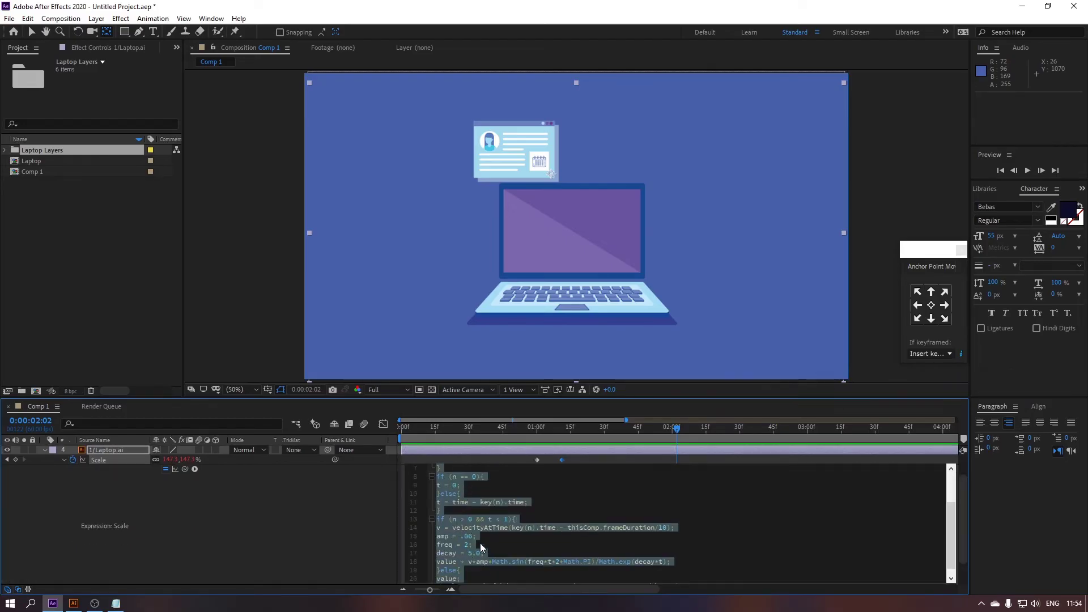
click(474, 537)
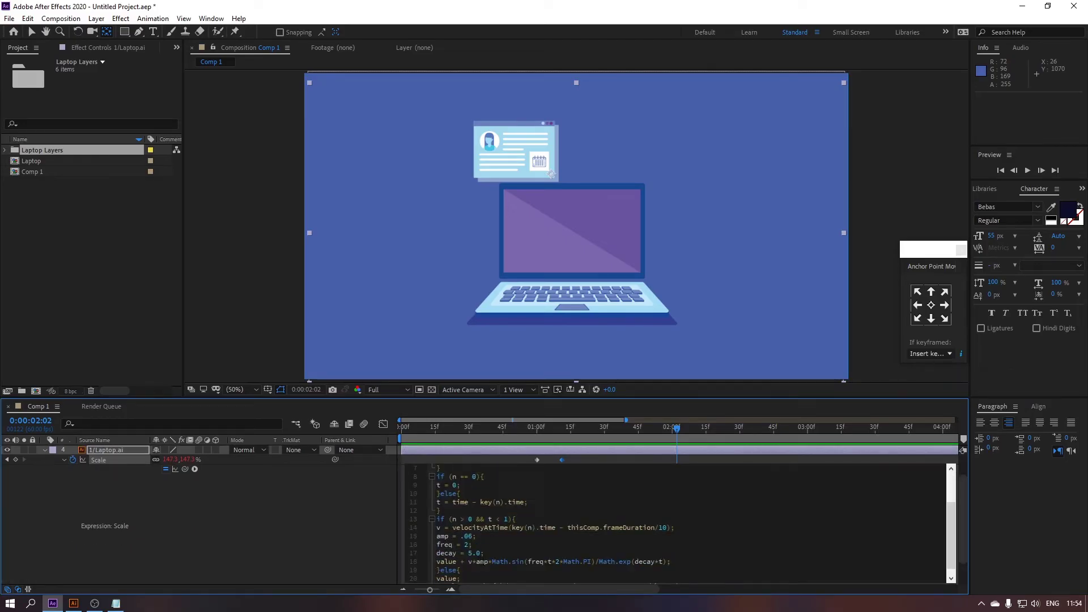
text(3)
click(458, 443)
key(space)
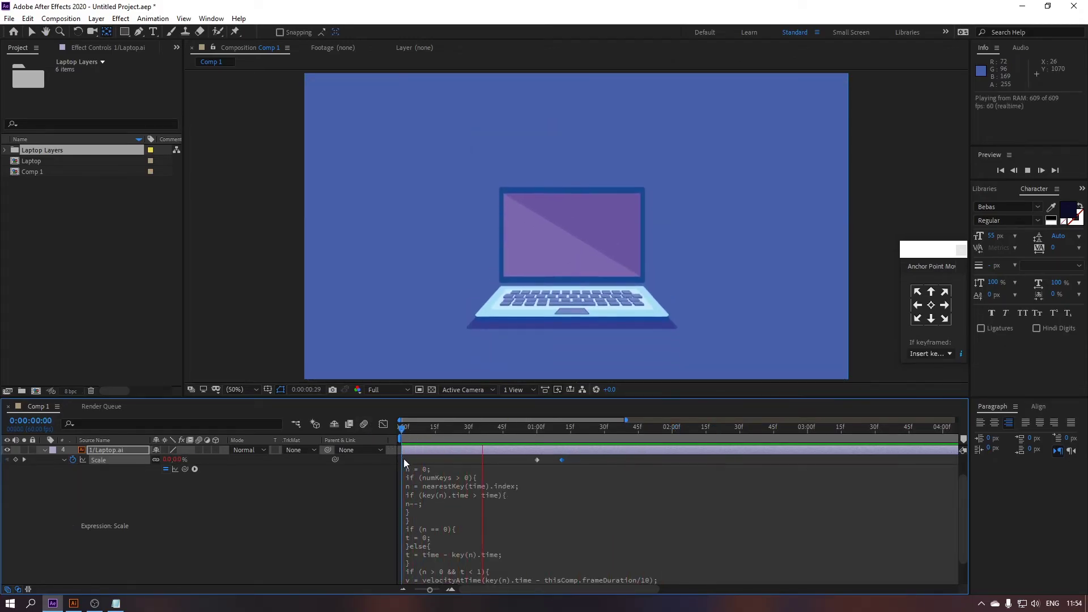
key(space)
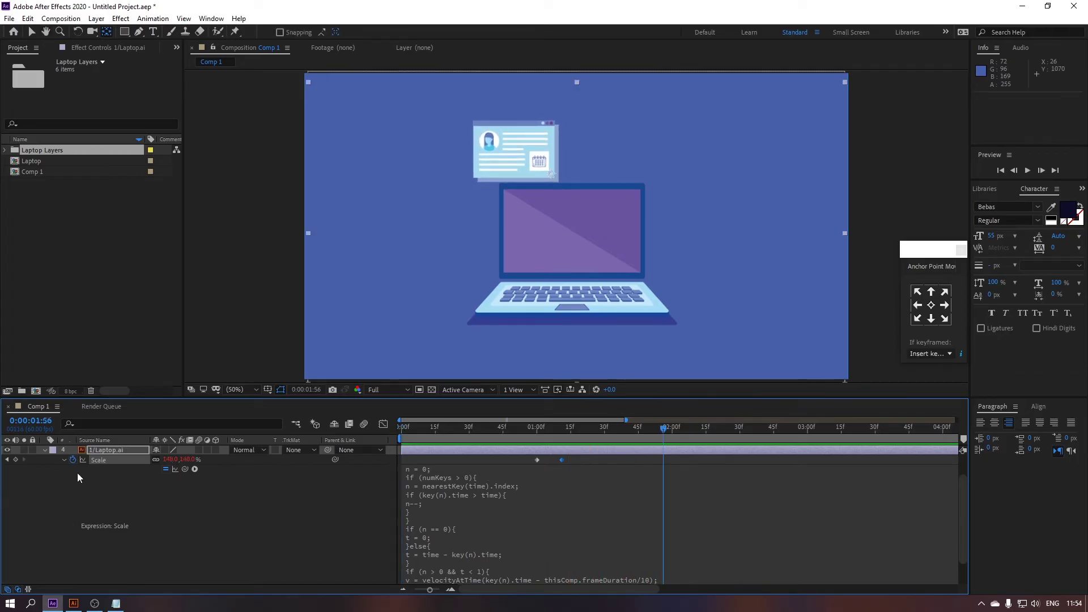
click(46, 456)
click(118, 452)
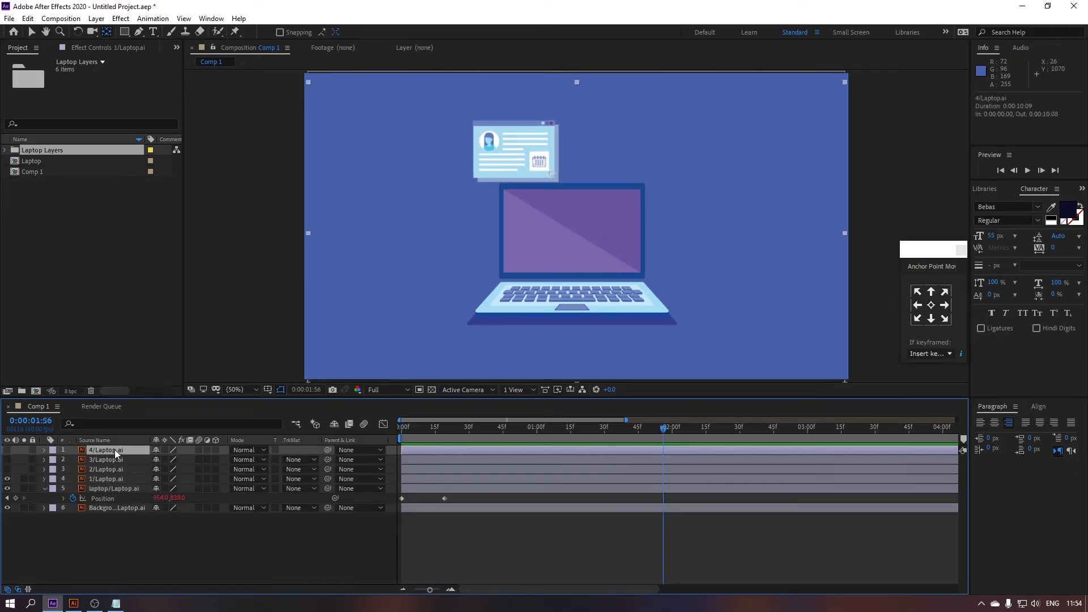
Step: Shift the ID card's two Scale keyframes earlier to match the laptop rise
click(122, 488)
key(p)
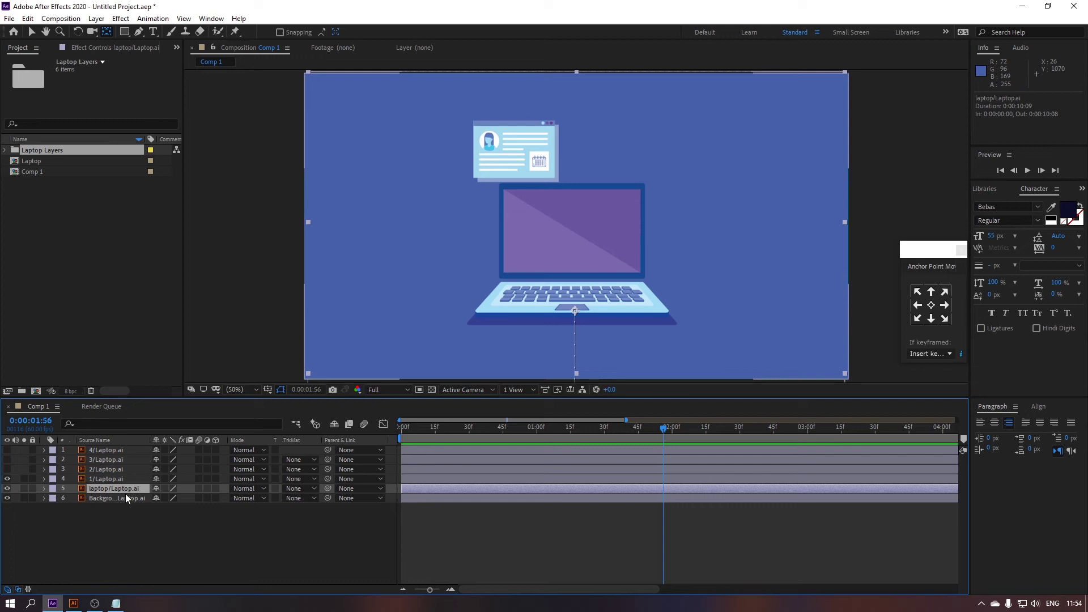
click(106, 480)
key(s)
mouse_move(515, 492)
mouse_down()
mouse_move(565, 492)
mouse_move(498, 492)
mouse_up()
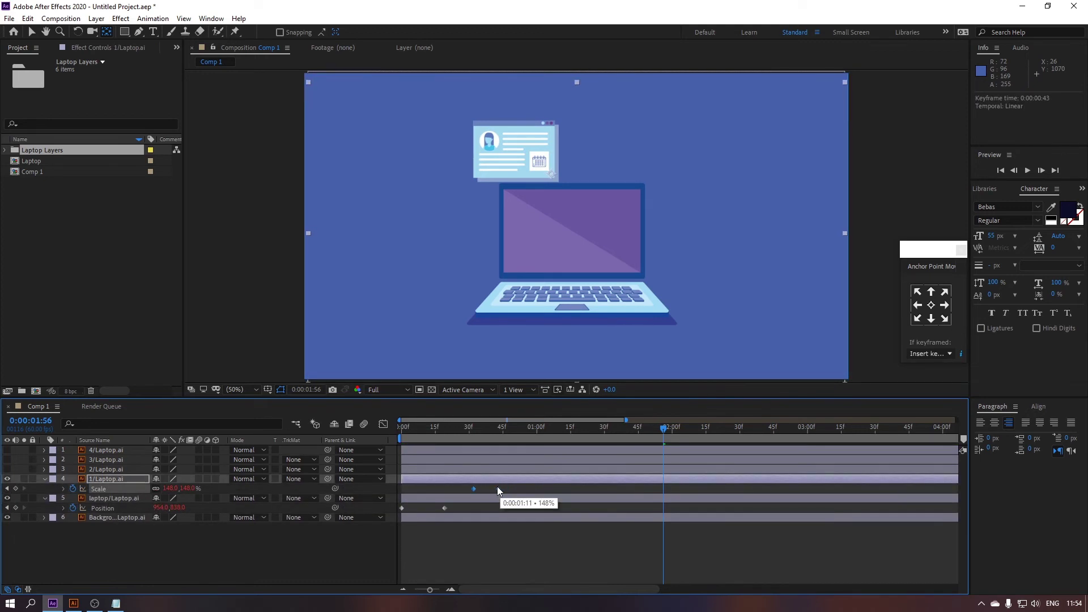
drag(431, 429, 380, 431)
key(space)
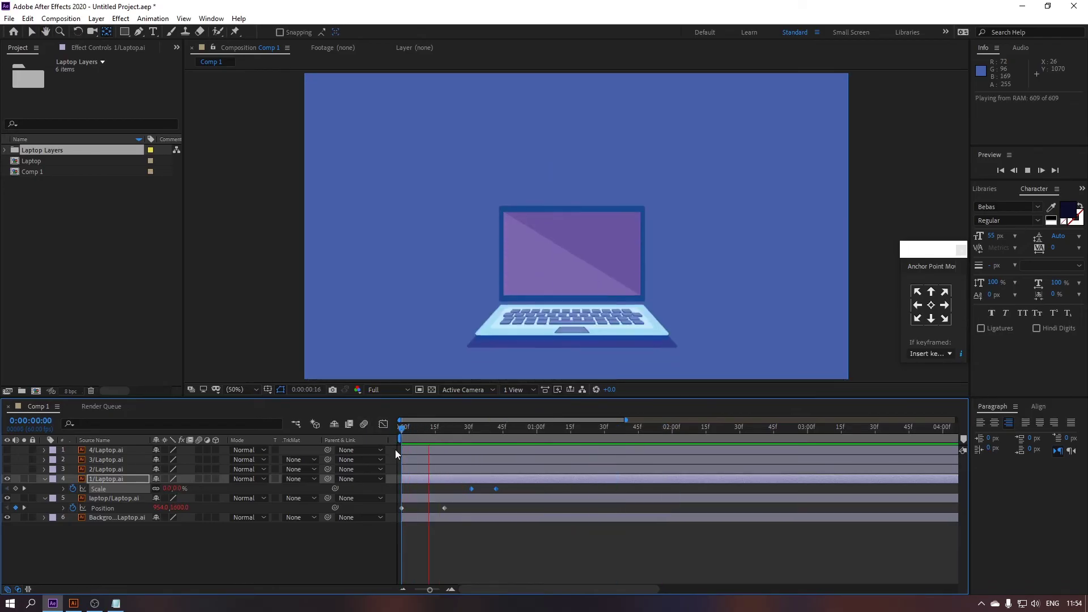
click(99, 484)
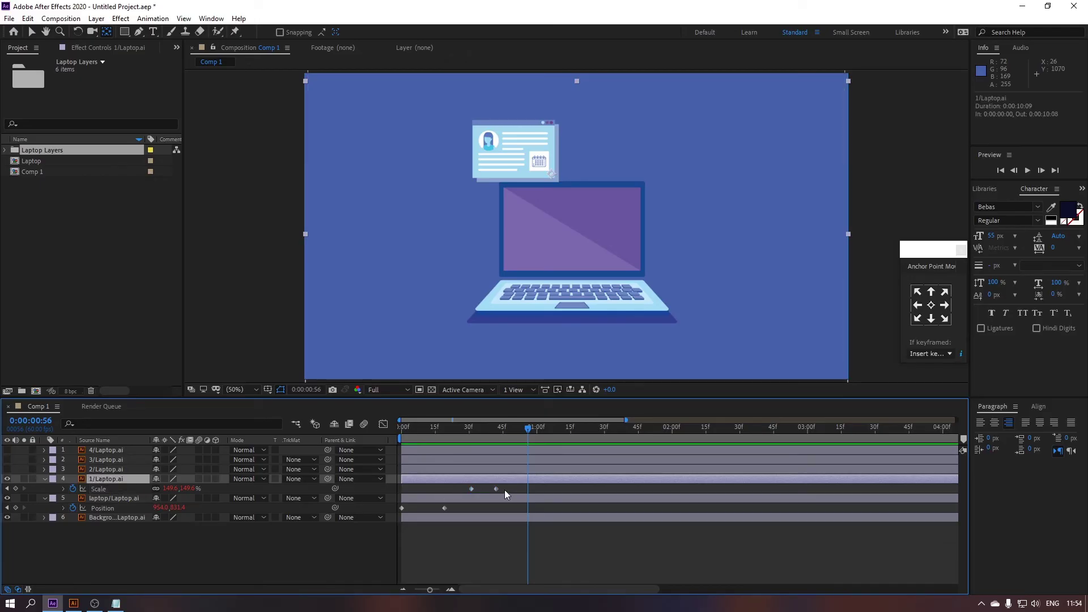
click(98, 489)
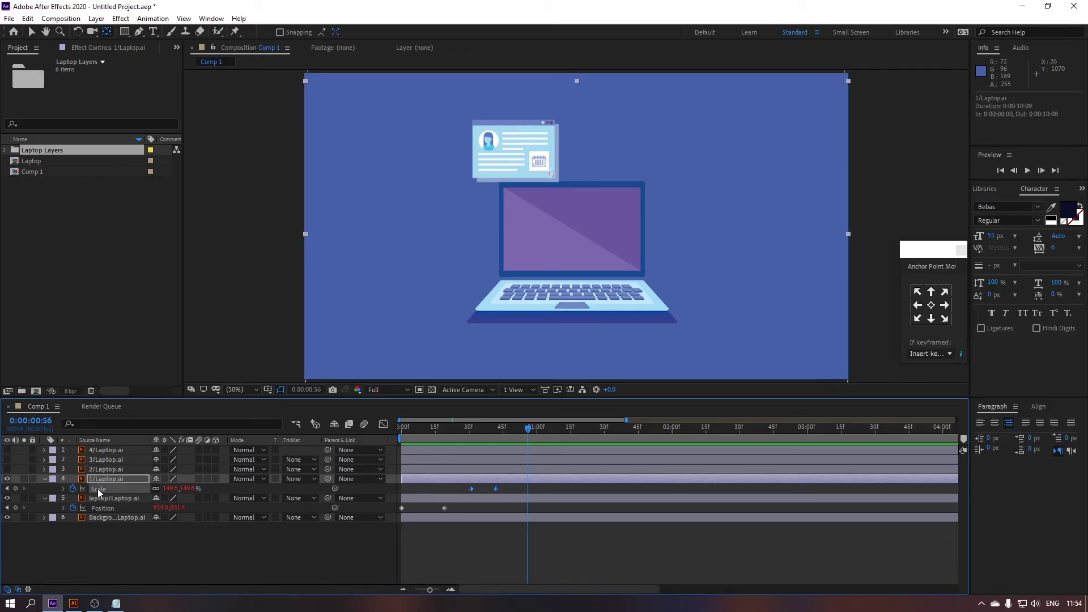
Step: Copy the ID card's Scale keyframes and move the image card's anchor onto it
key(ctrl+c)
click(107, 470)
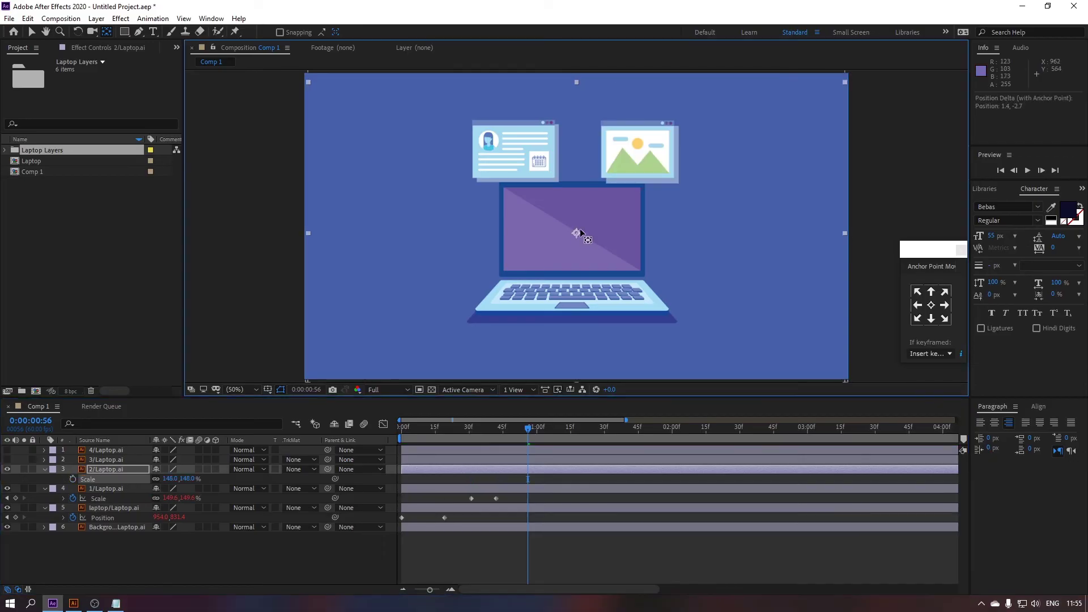
drag(582, 235, 613, 189)
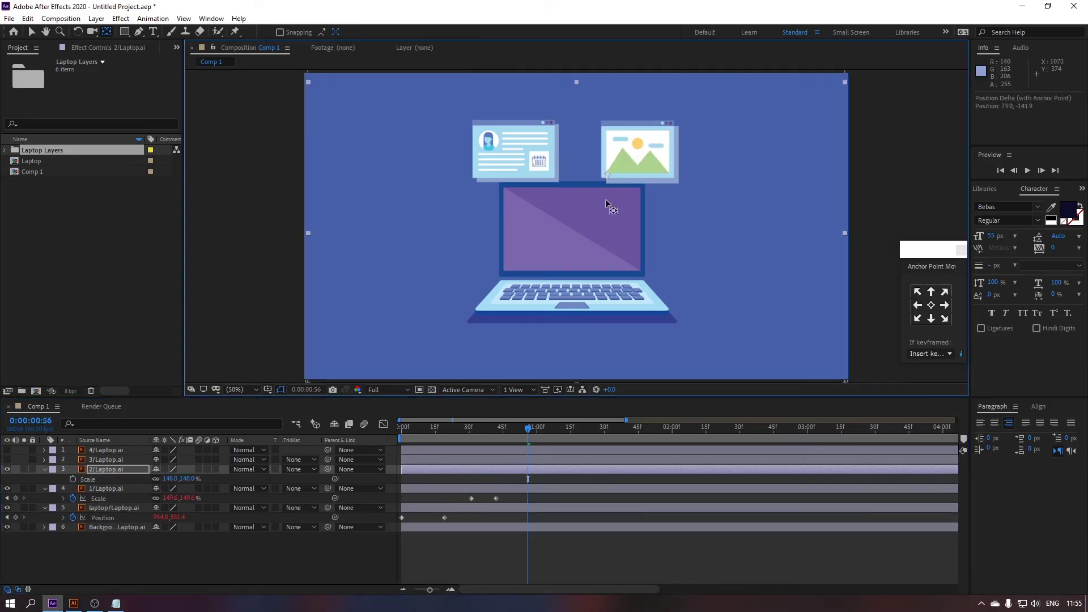
Step: Show the text and chat-bubble cards and move each anchor onto its card
click(7, 469)
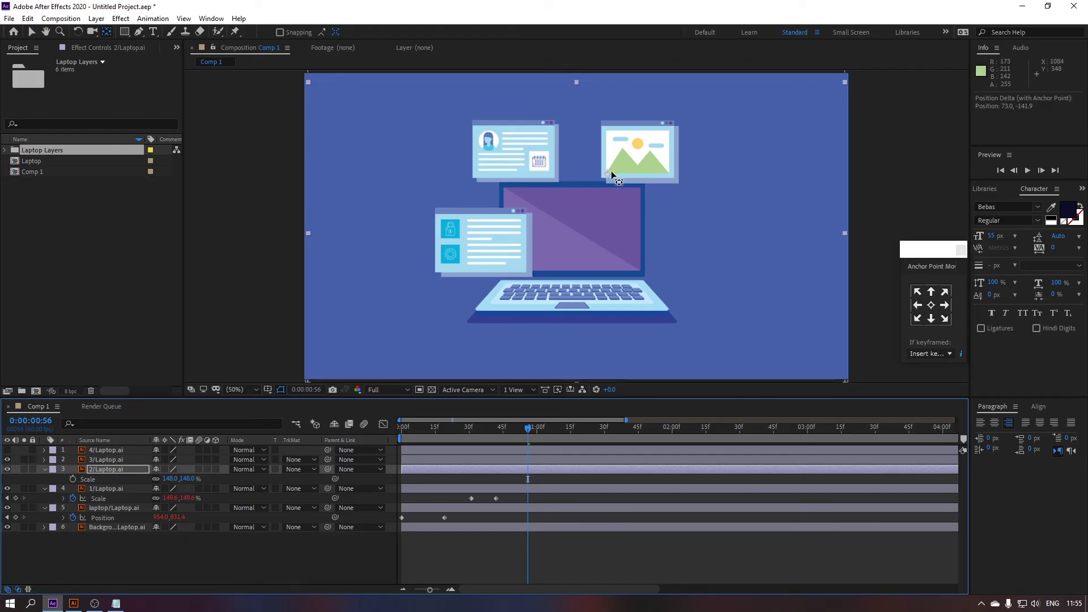
click(119, 460)
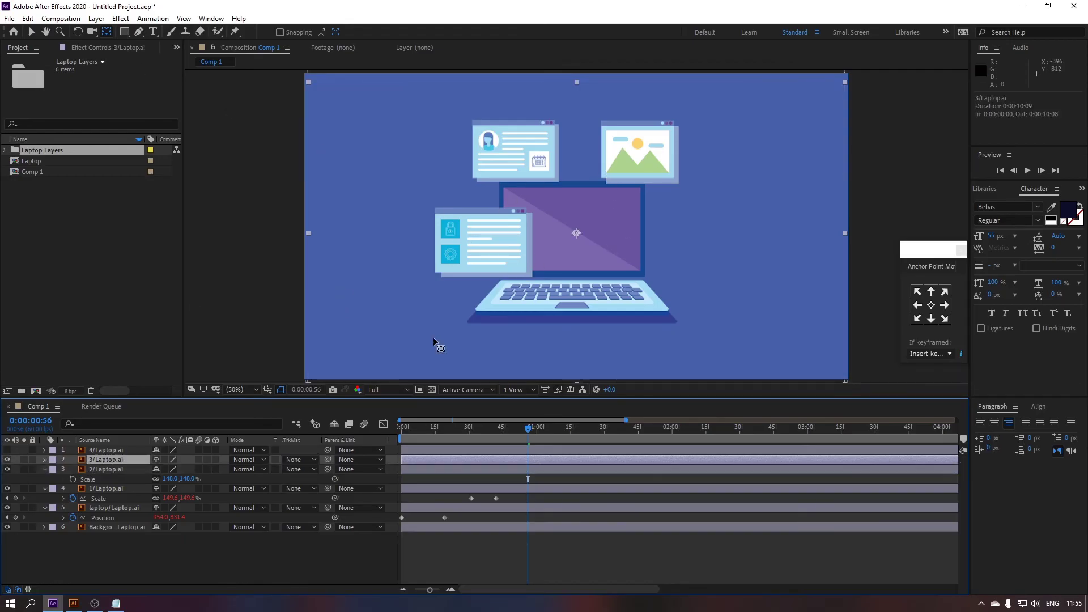
drag(576, 234, 527, 278)
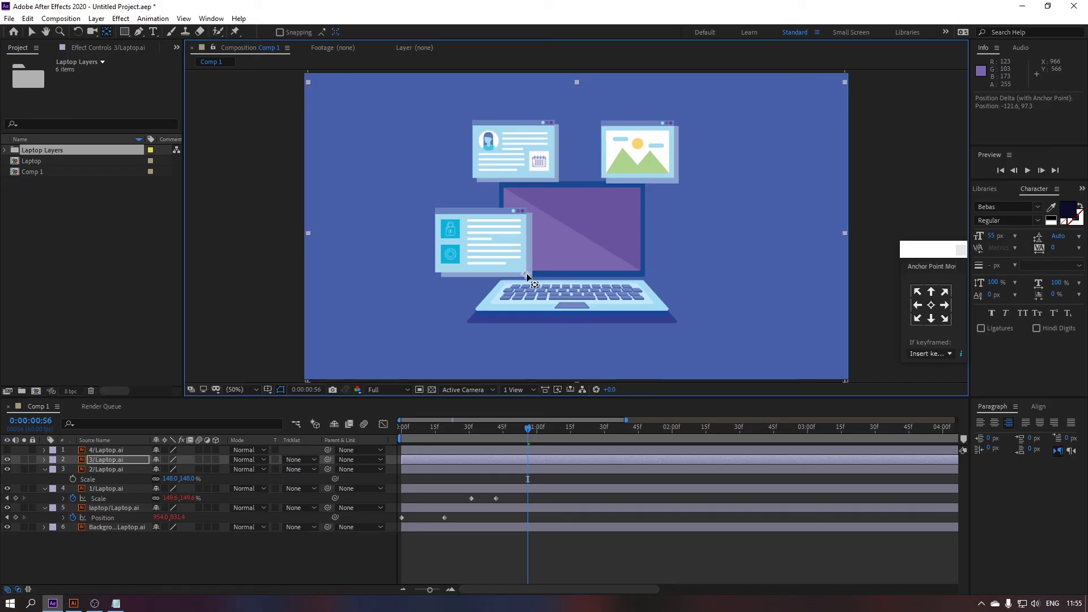
click(109, 450)
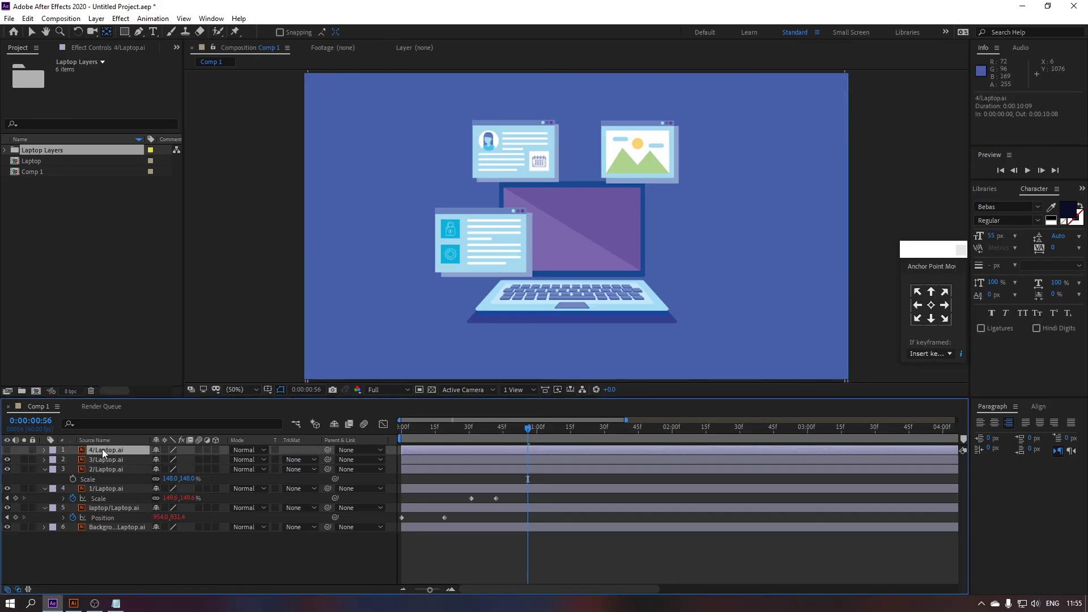
click(7, 450)
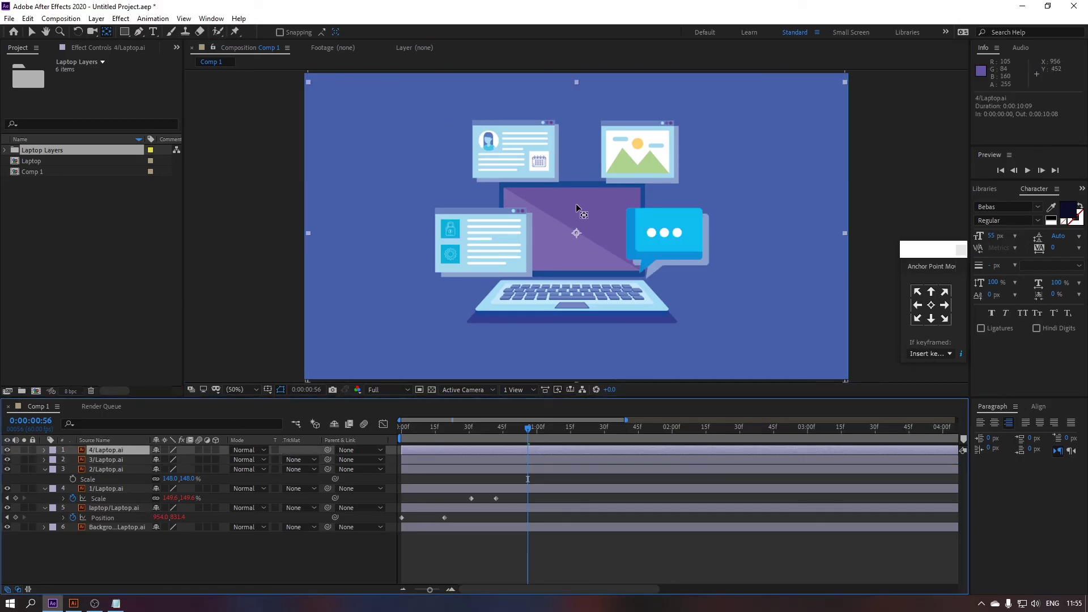
drag(577, 234, 644, 270)
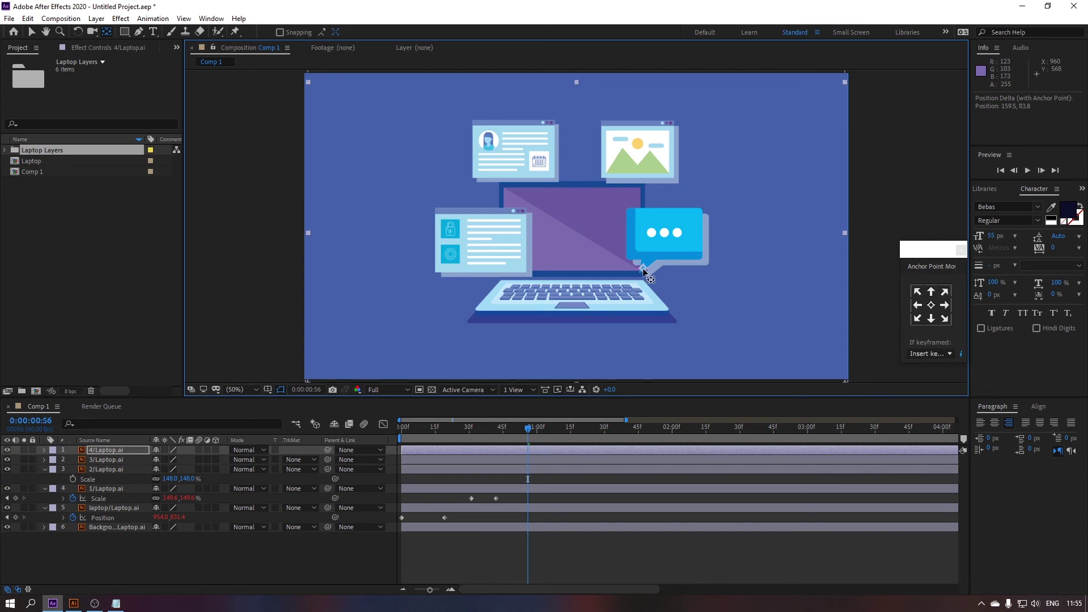
click(96, 498)
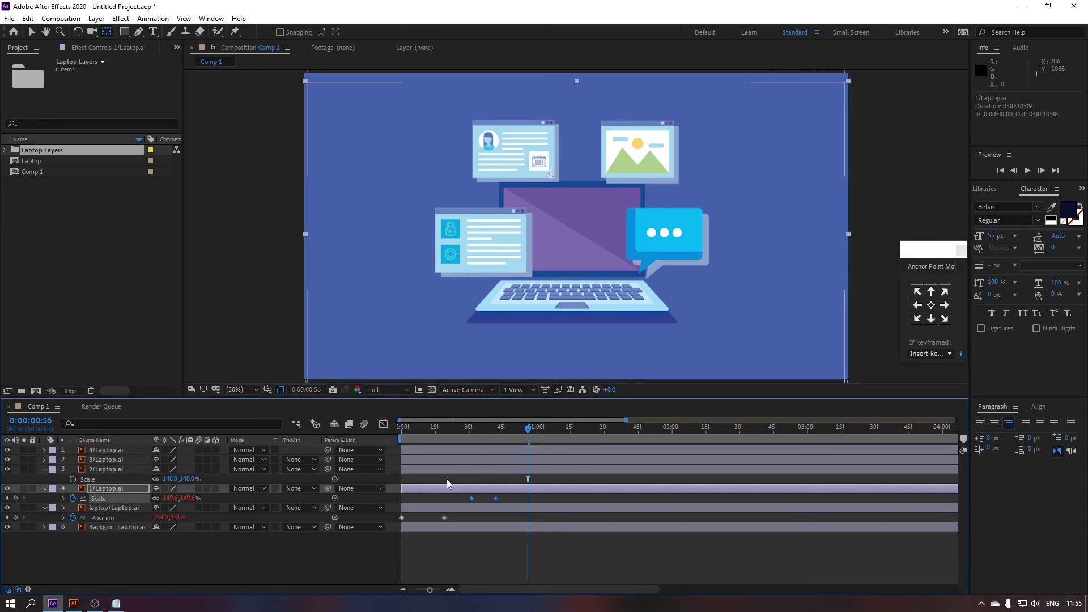
Step: Paste the scale pop onto image card 2/Laptop.ai at frame 49
click(108, 469)
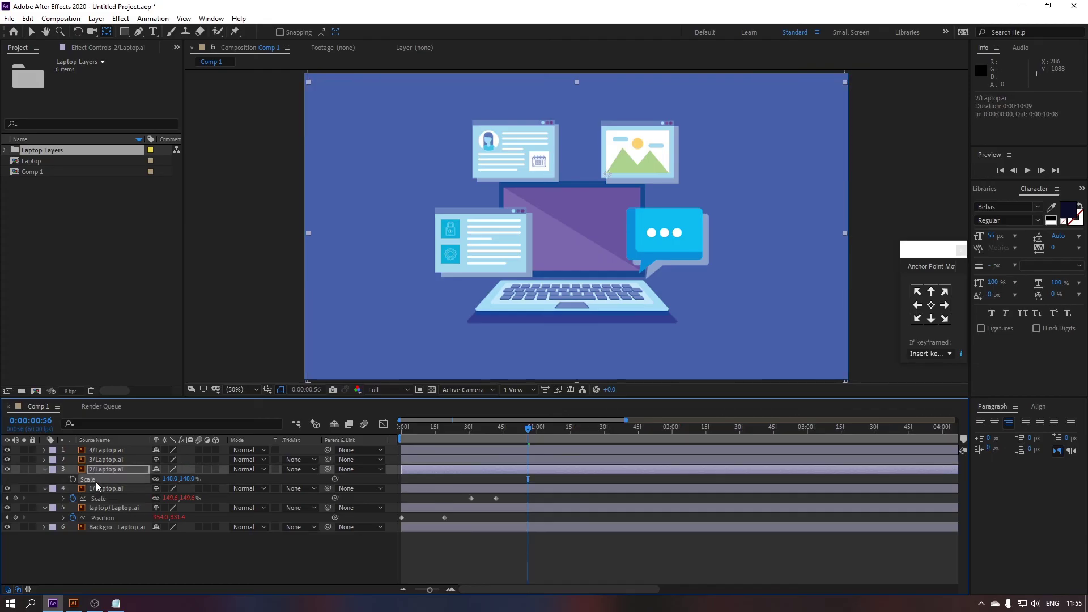
drag(528, 427, 511, 428)
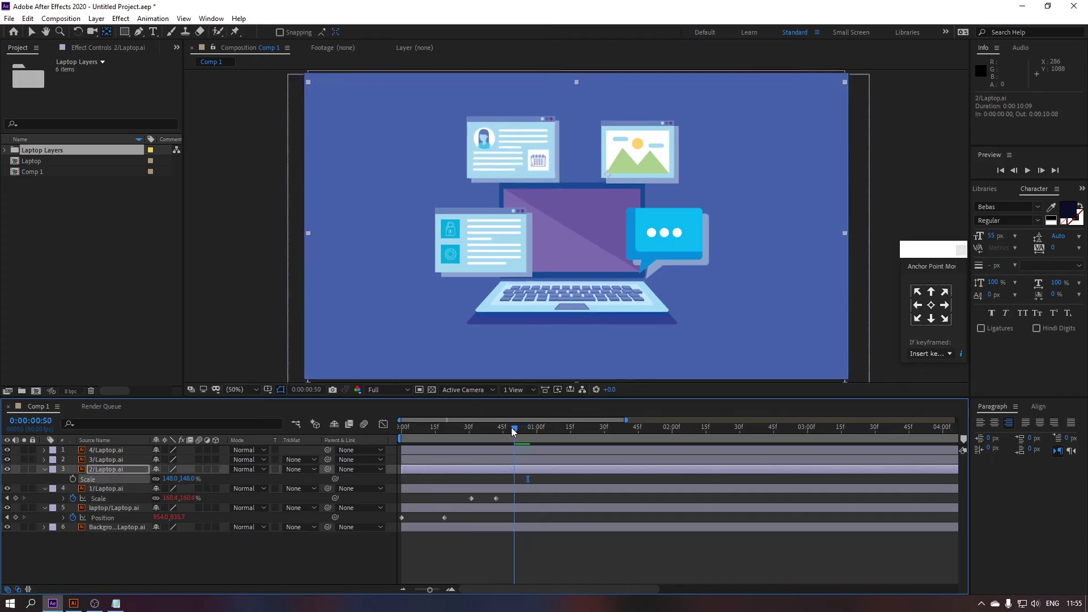
key(ctrl+v)
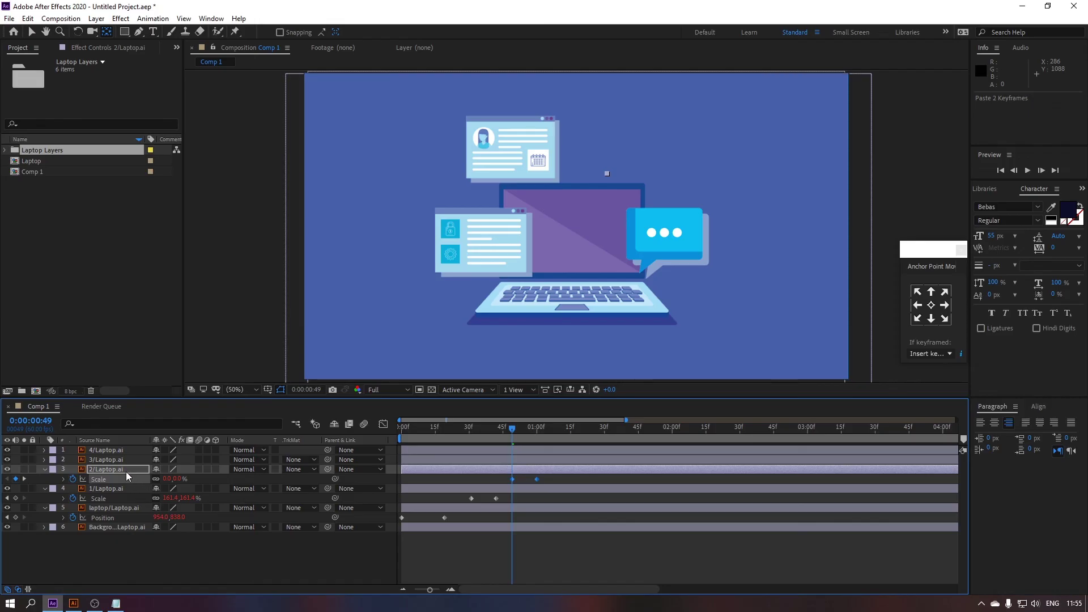
Step: Paste the scale pop onto text card 3/Laptop.ai at 0:00:01:03
click(108, 460)
key(s)
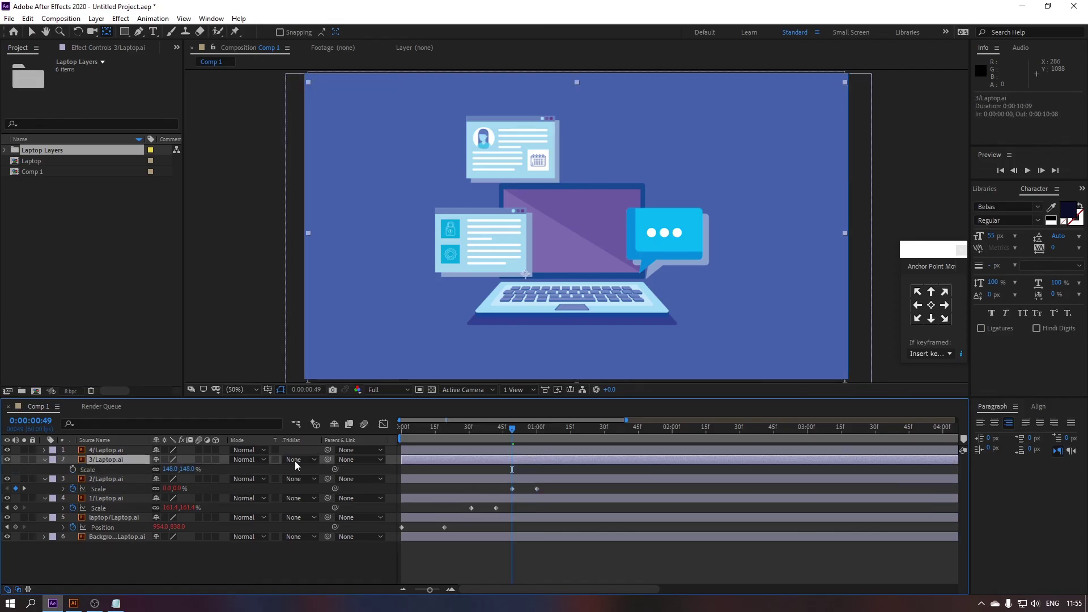
click(117, 468)
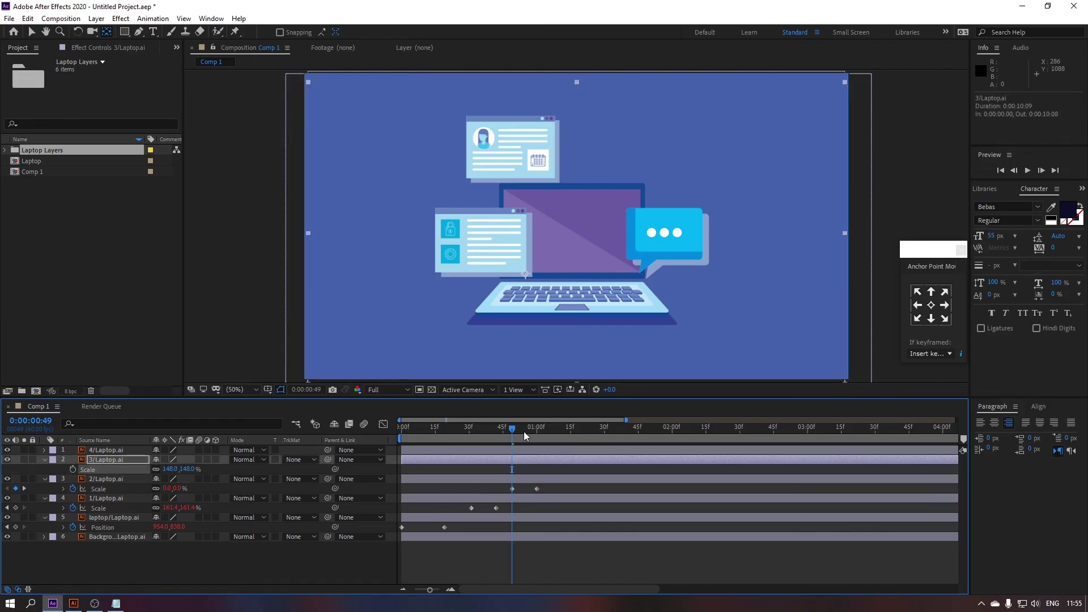
drag(523, 431, 541, 445)
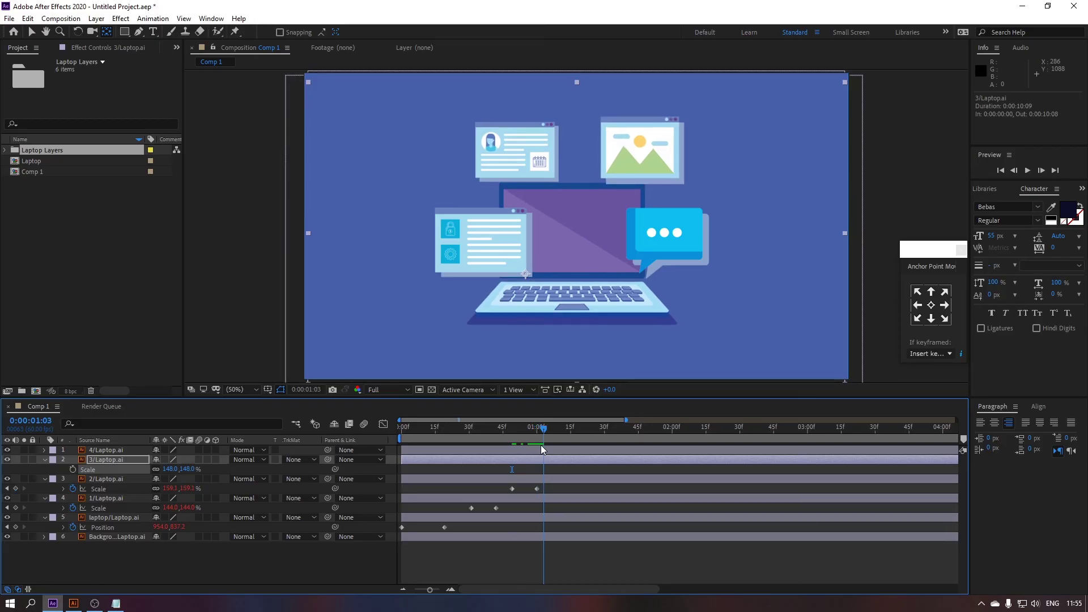
key(ctrl+v)
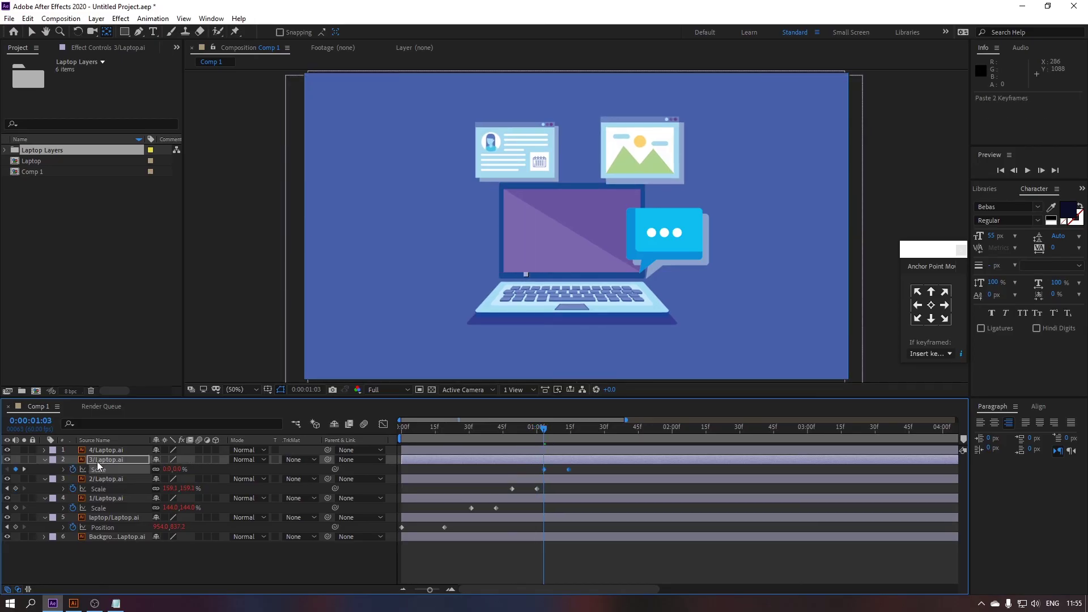
Step: Paste the scale pop onto chat bubble 4/Laptop.ai near 1:18, then play everything
click(101, 450)
key(s)
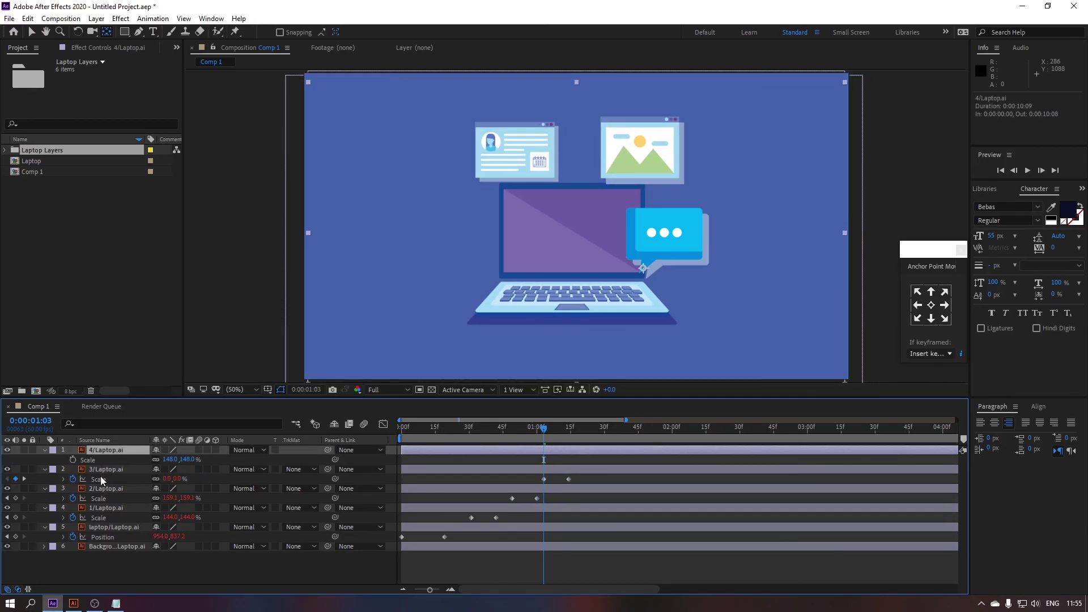
click(101, 460)
drag(566, 425, 577, 427)
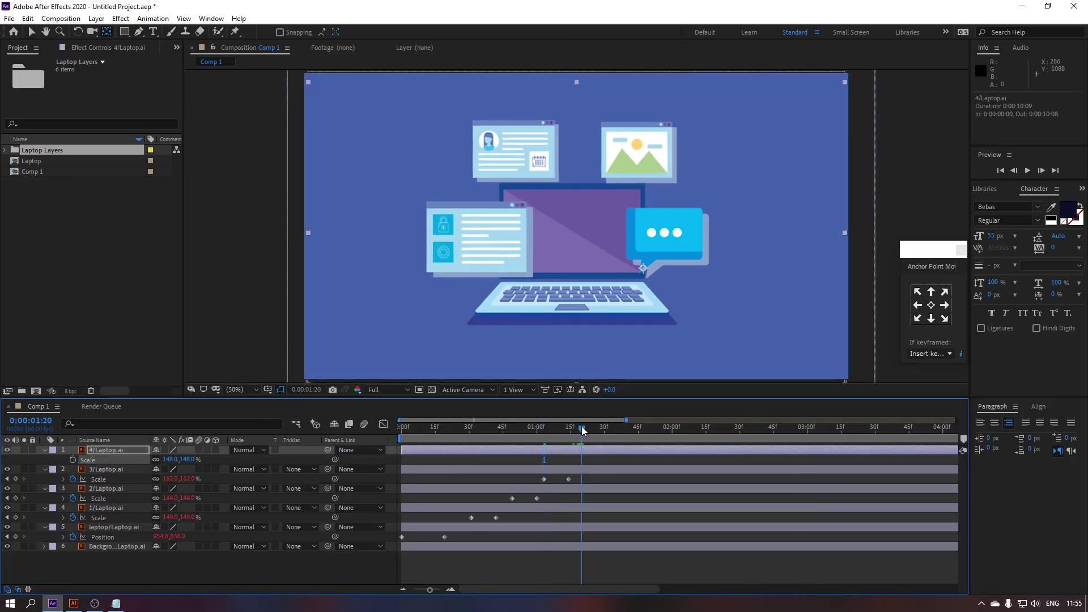
key(ctrl+v)
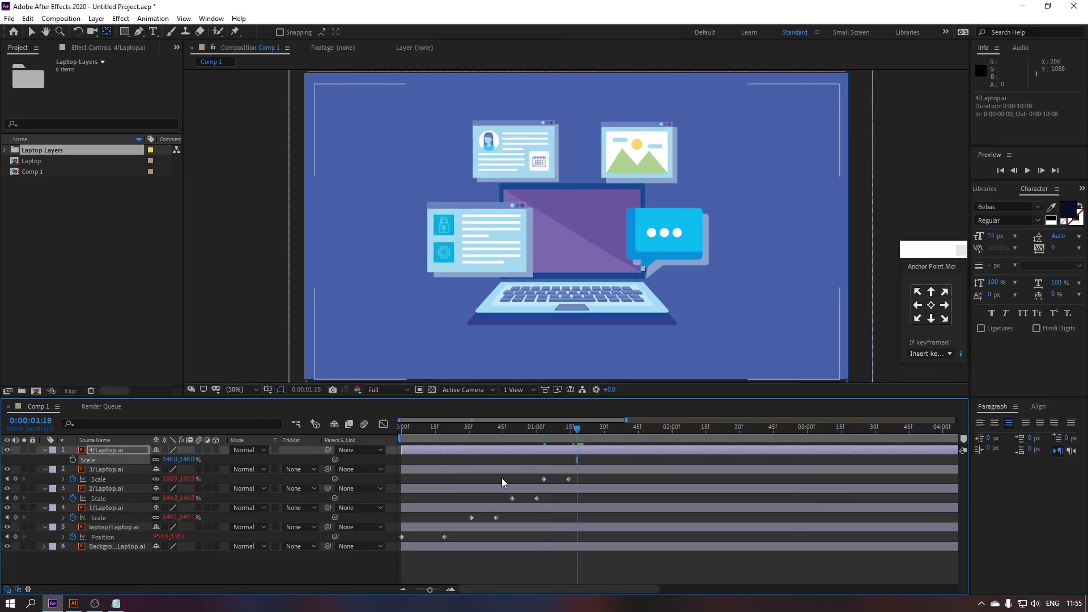
click(430, 435)
key(space)
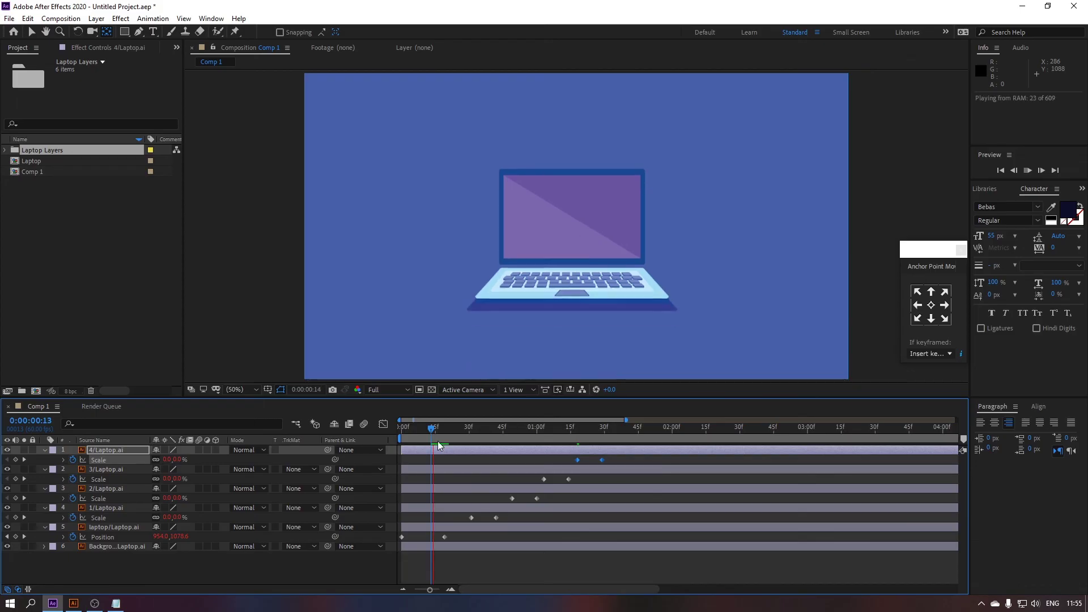